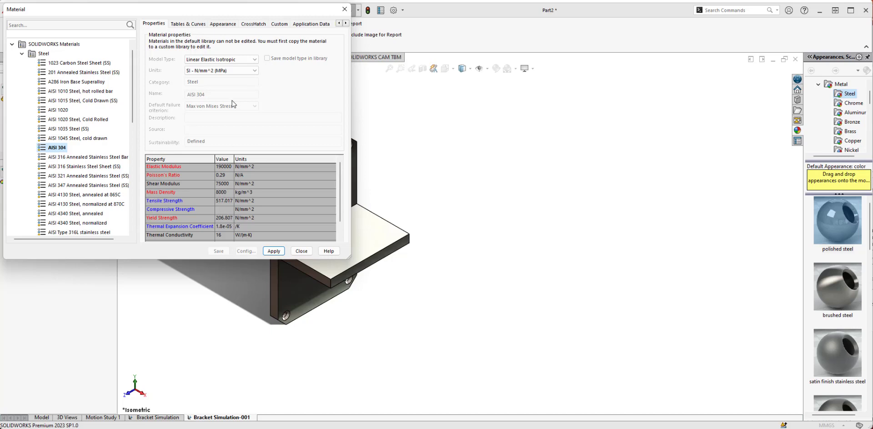
Browse the steel materials and assign ASTM A36 Steel to the bracket part in the study
{"action": "left_click", "coordinate": [81, 157]}
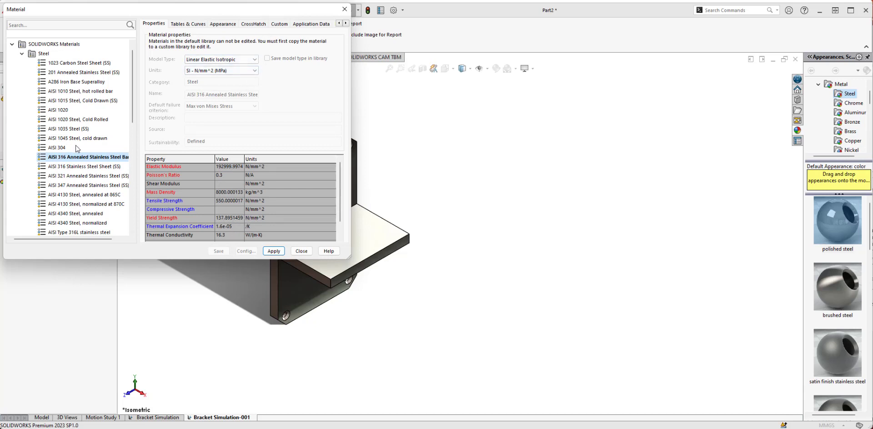
{"action": "scroll", "coordinate": [116, 173], "scroll_direction": "down", "scroll_amount": 1}
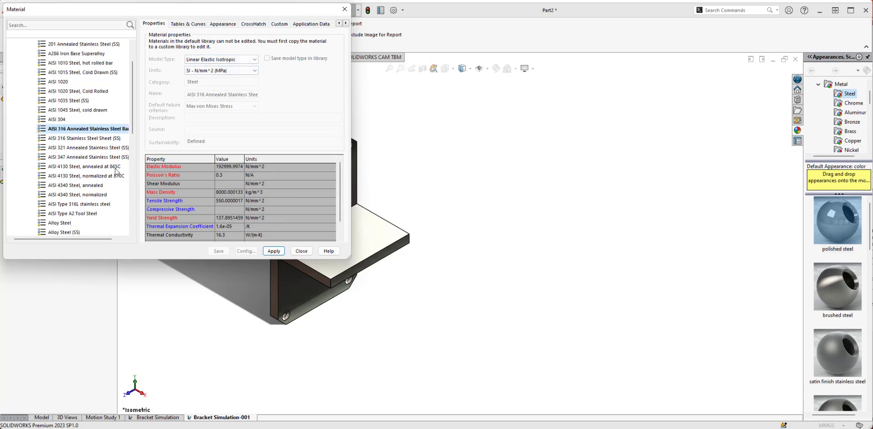
{"action": "left_click", "coordinate": [78, 186]}
{"action": "left_click", "coordinate": [85, 177]}
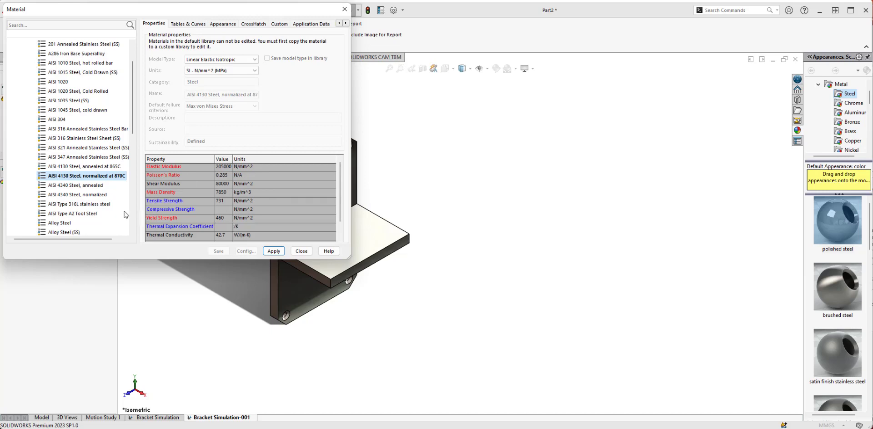
{"action": "scroll", "coordinate": [104, 208], "scroll_direction": "down", "scroll_amount": 2}
{"action": "left_click", "coordinate": [75, 186]}
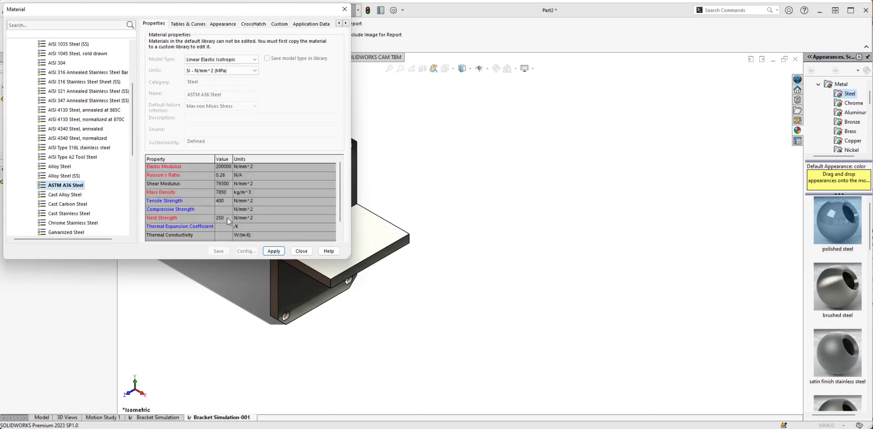
{"action": "left_click", "coordinate": [274, 251]}
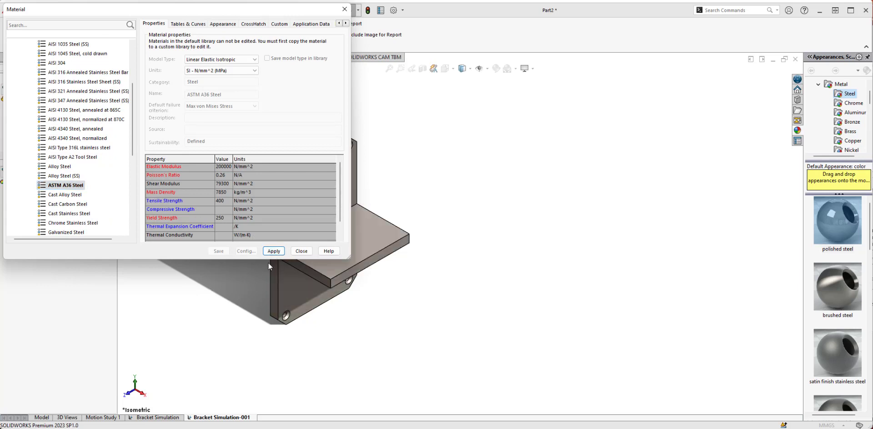
{"action": "left_click", "coordinate": [301, 251]}
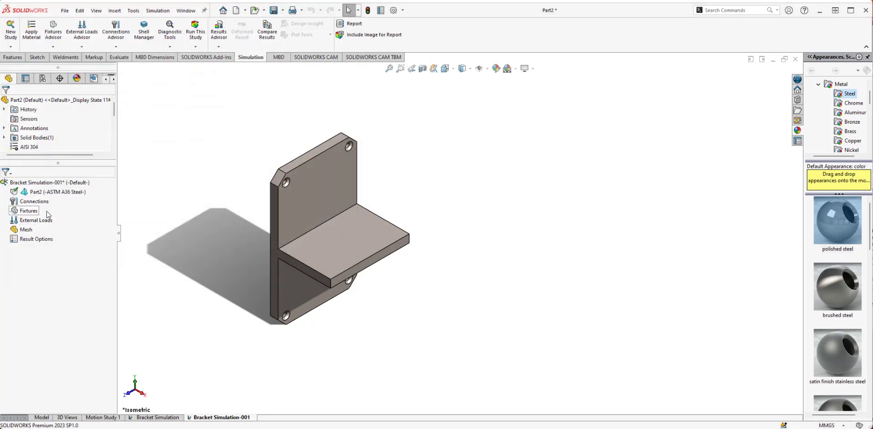
Start a Fixed Geometry fixture and select the cylindrical faces of the two upper mounting holes
{"action": "left_click", "coordinate": [28, 212]}
{"action": "right_click", "coordinate": [29, 213]}
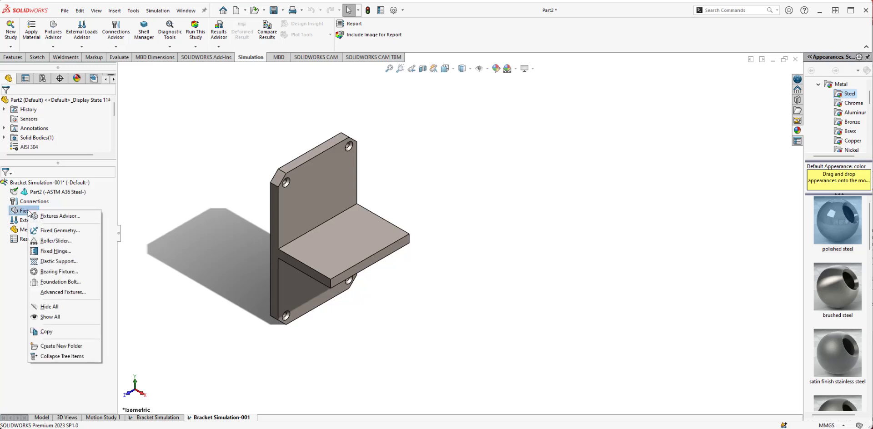
{"action": "left_click", "coordinate": [68, 232]}
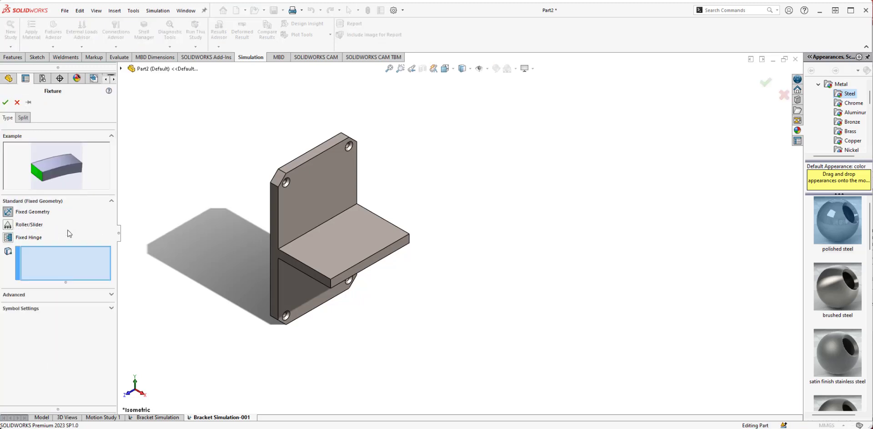
{"action": "scroll", "coordinate": [351, 149], "scroll_direction": "down", "scroll_amount": 5}
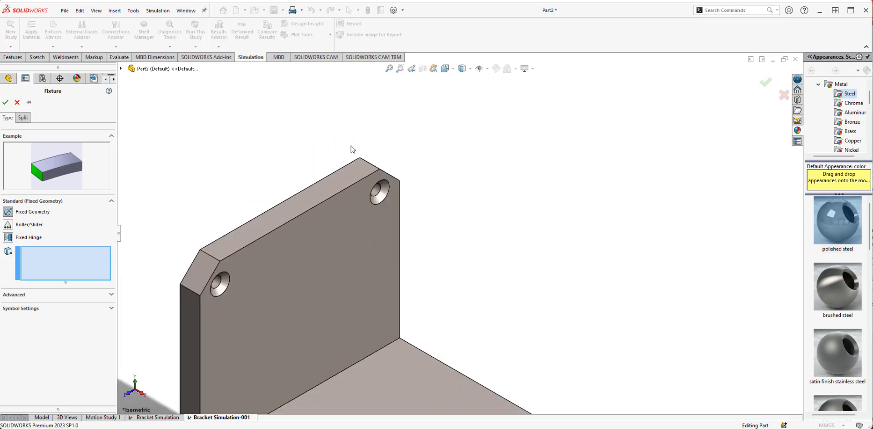
{"action": "left_click", "coordinate": [375, 193]}
{"action": "scroll", "coordinate": [223, 285], "scroll_direction": "down", "scroll_amount": 5}
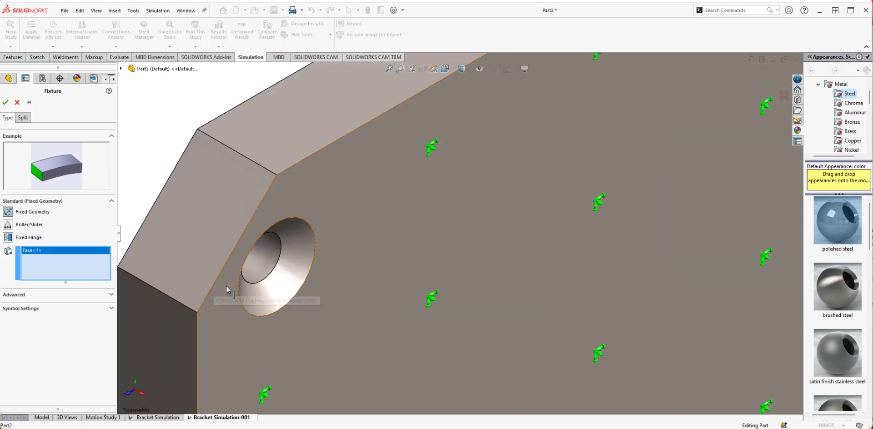
{"action": "left_click", "coordinate": [291, 252]}
Add the cylindrical faces of the two lower mounting holes to the Fixed Geometry fixture and accept it
{"action": "scroll", "coordinate": [291, 253], "scroll_direction": "up", "scroll_amount": 10}
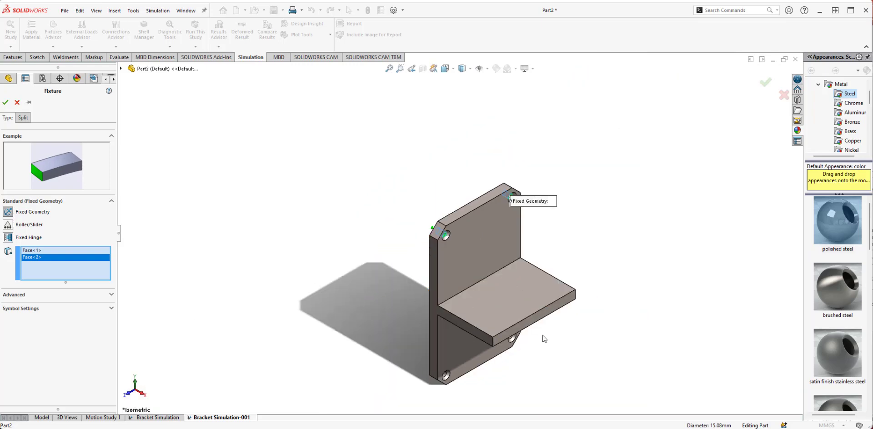
{"action": "scroll", "coordinate": [482, 385], "scroll_direction": "down", "scroll_amount": 8}
{"action": "left_click", "coordinate": [295, 134]}
{"action": "scroll", "coordinate": [461, 235], "scroll_direction": "up", "scroll_amount": 10}
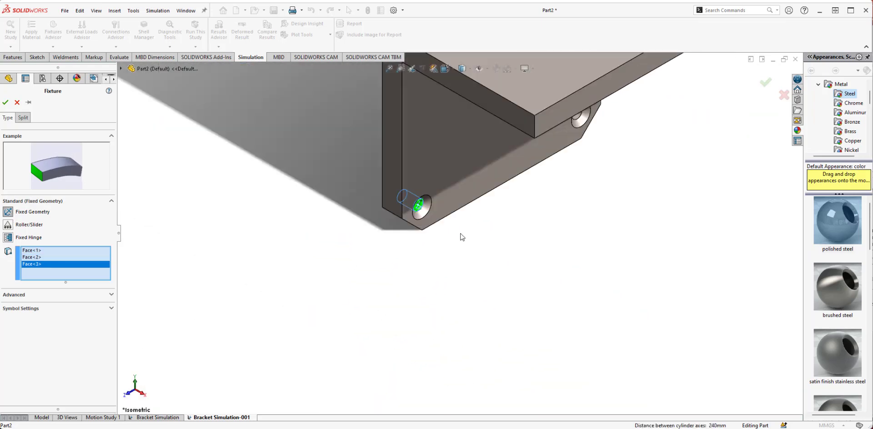
{"action": "scroll", "coordinate": [543, 182], "scroll_direction": "down", "scroll_amount": 5}
{"action": "scroll", "coordinate": [415, 236], "scroll_direction": "down", "scroll_amount": 3}
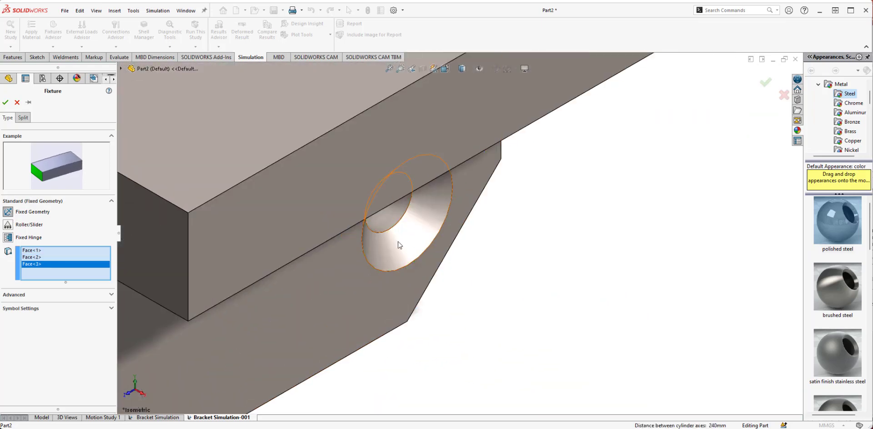
{"action": "left_click", "coordinate": [391, 216]}
{"action": "scroll", "coordinate": [534, 306], "scroll_direction": "up", "scroll_amount": 10}
{"action": "scroll", "coordinate": [522, 116], "scroll_direction": "up", "scroll_amount": 3}
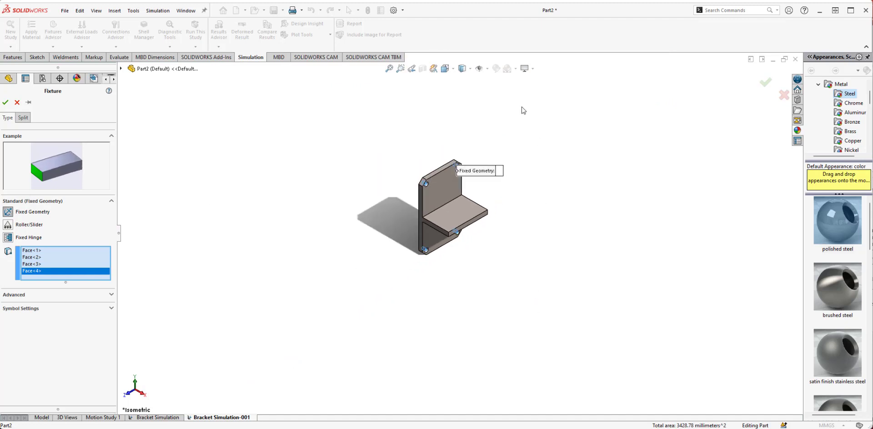
{"action": "scroll", "coordinate": [526, 195], "scroll_direction": "down", "scroll_amount": 4}
{"action": "scroll", "coordinate": [525, 267], "scroll_direction": "down", "scroll_amount": 2}
{"action": "scroll", "coordinate": [496, 291], "scroll_direction": "up", "scroll_amount": 1}
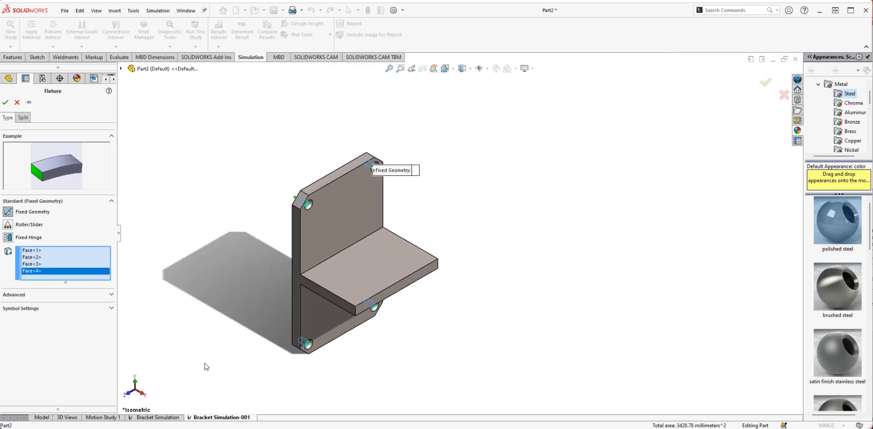
{"action": "scroll", "coordinate": [422, 378], "scroll_direction": "down", "scroll_amount": 1}
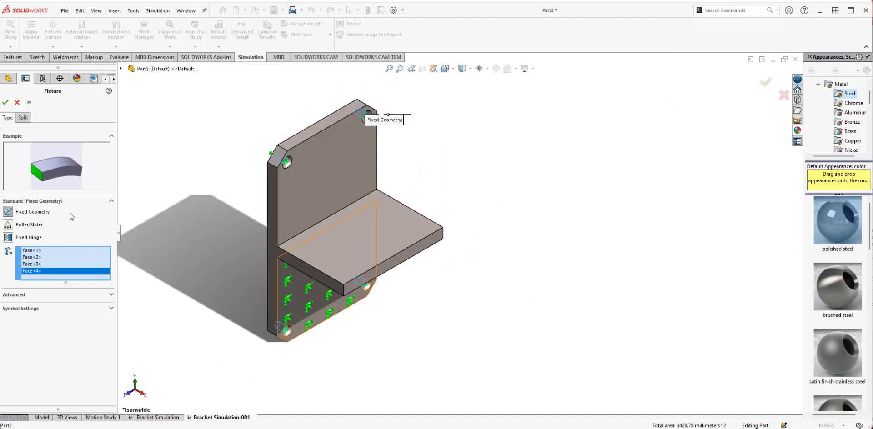
{"action": "left_click", "coordinate": [5, 103]}
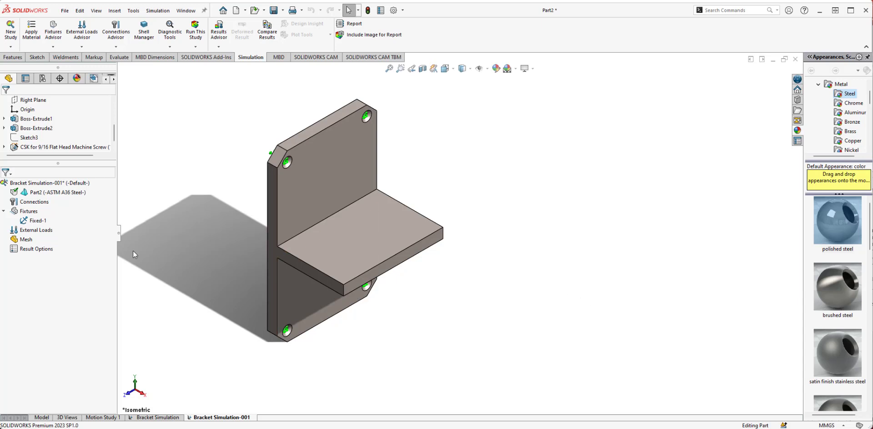
Apply a normal force of 3000*9.81 N to the top face of the bracket's horizontal plate
{"action": "left_click", "coordinate": [42, 234]}
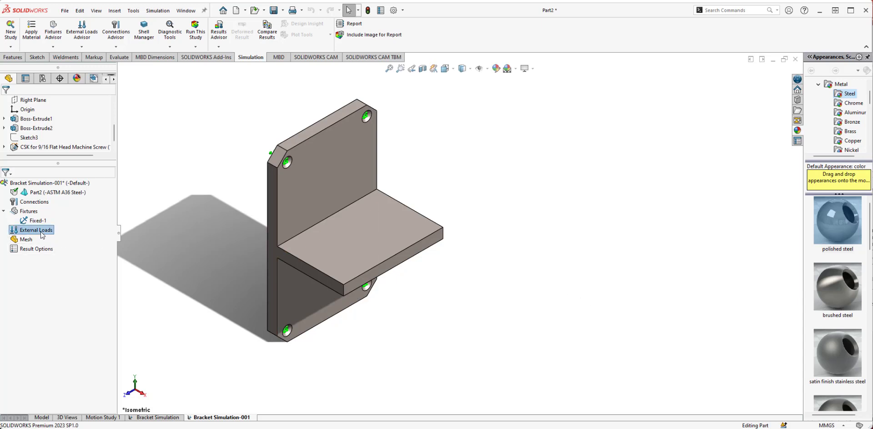
{"action": "right_click", "coordinate": [41, 234]}
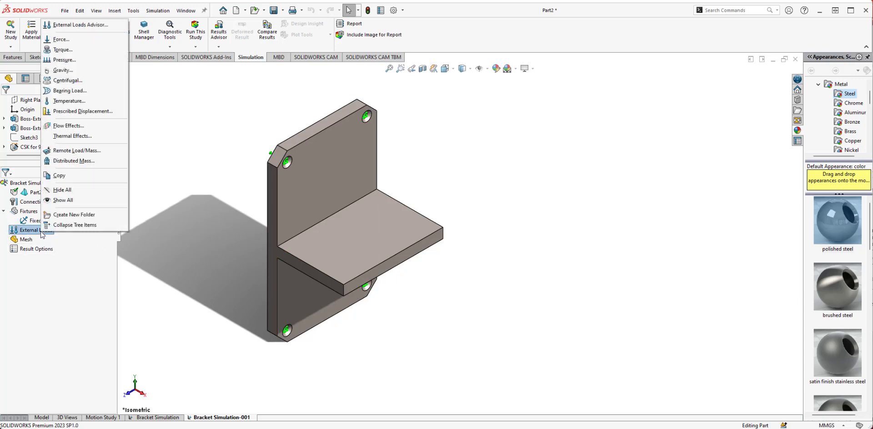
{"action": "left_click", "coordinate": [71, 41]}
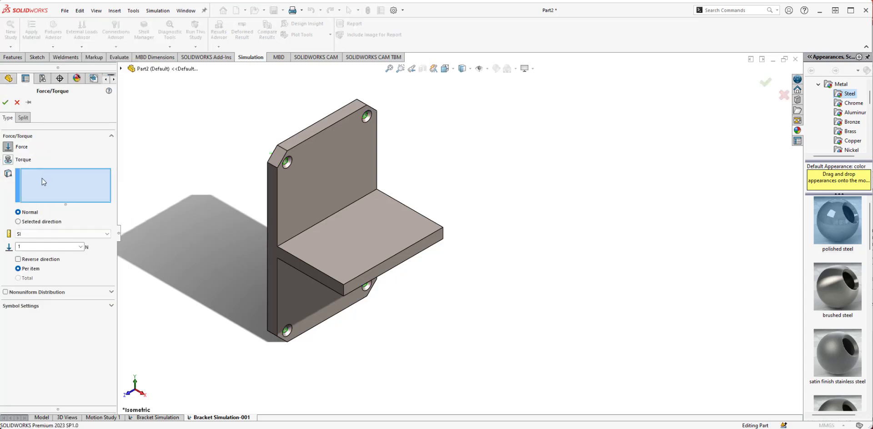
{"action": "left_click", "coordinate": [391, 230]}
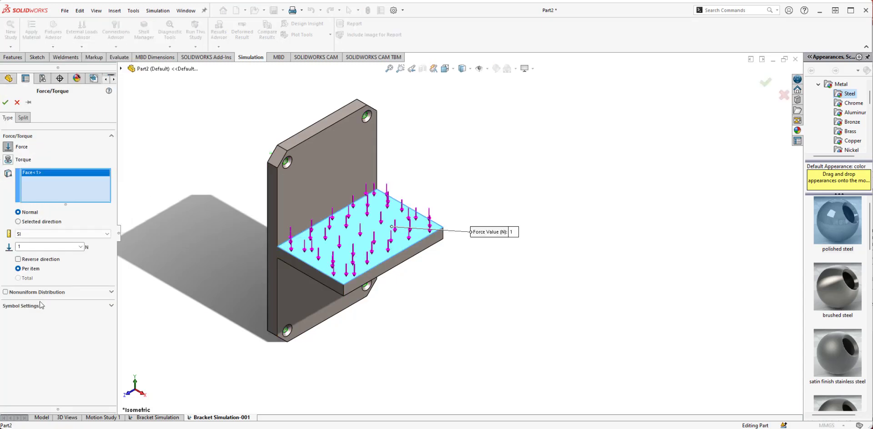
{"action": "double_click", "coordinate": [42, 246]}
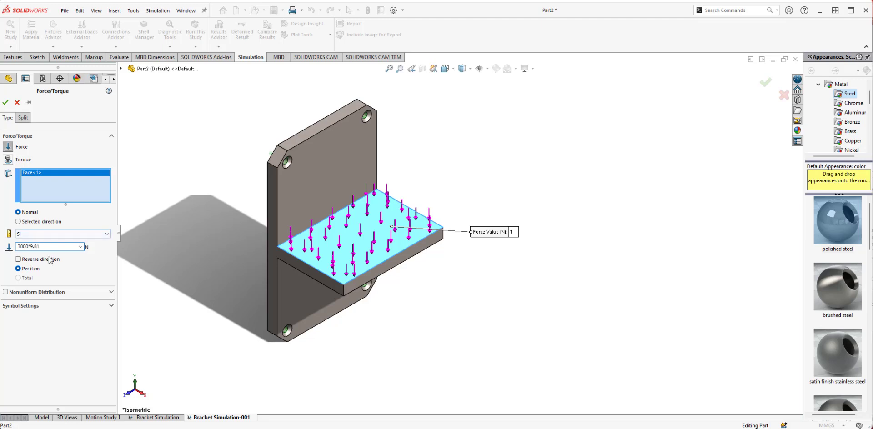
{"action": "left_click", "coordinate": [5, 102]}
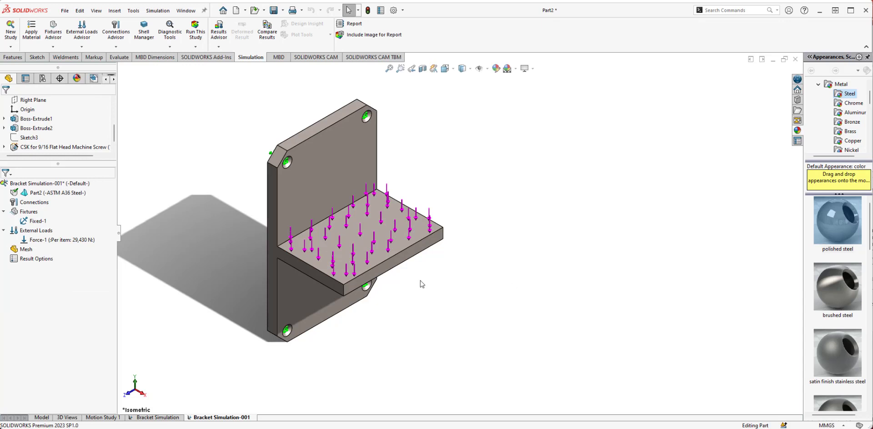
Start creating a mesh, choose Curvature-based mesh and set the maximum element size to 10 mm
{"action": "right_click", "coordinate": [29, 252]}
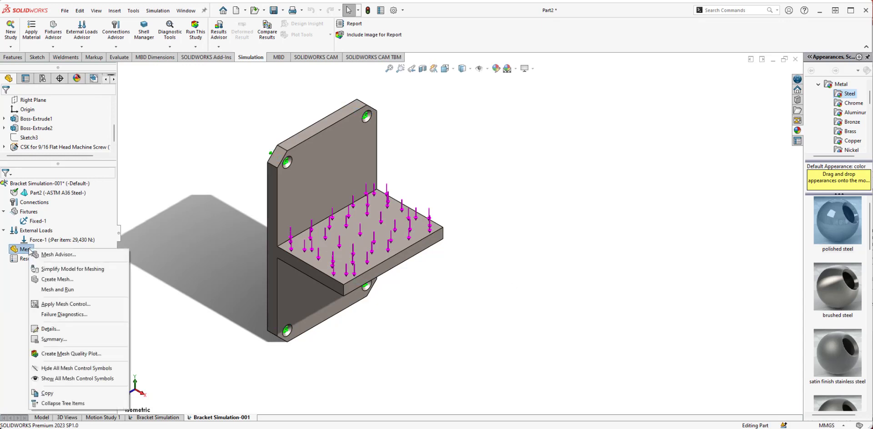
{"action": "left_click", "coordinate": [102, 281]}
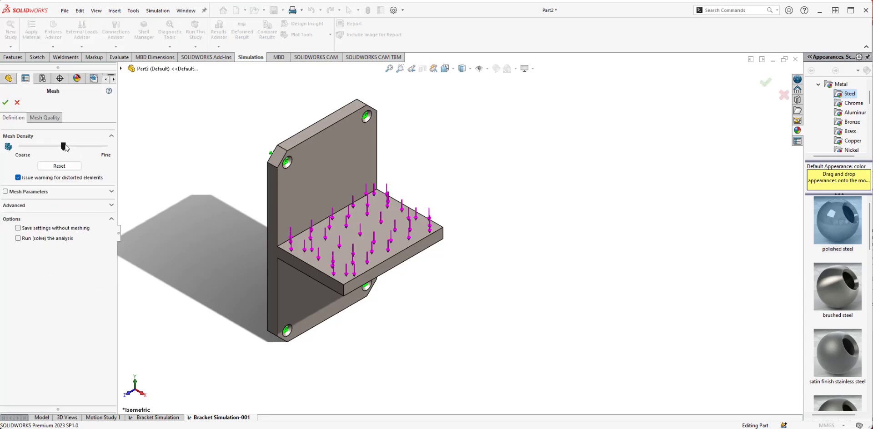
{"action": "left_click_drag", "start_coordinate": [64, 147], "coordinate": [99, 146]}
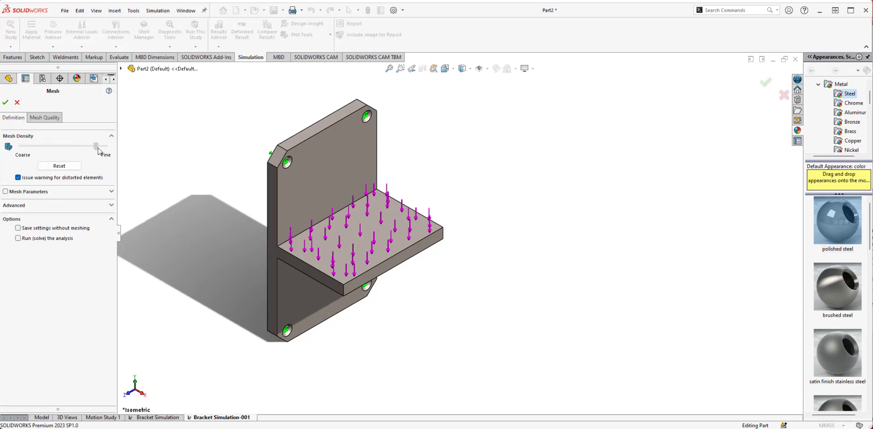
{"action": "left_click", "coordinate": [111, 193]}
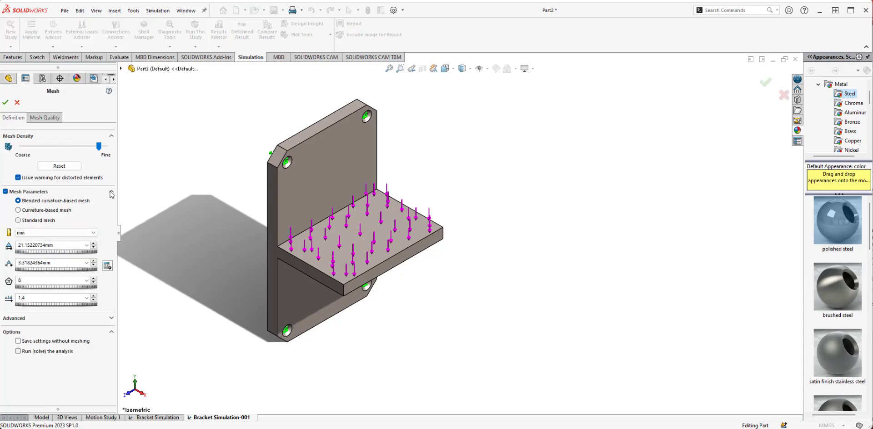
{"action": "left_click", "coordinate": [58, 211]}
{"action": "double_click", "coordinate": [59, 246]}
{"action": "type", "text": "10.00mm"}
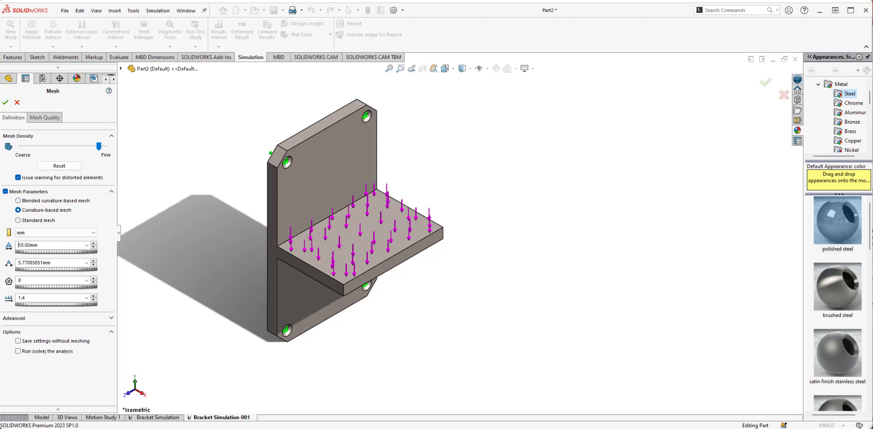
Set the mesh's minimum element size to 5 mm
{"action": "left_click", "coordinate": [67, 264]}
{"action": "left_click_drag", "start_coordinate": [56, 263], "coordinate": [14, 262]}
{"action": "key", "text": "BackSpace"}
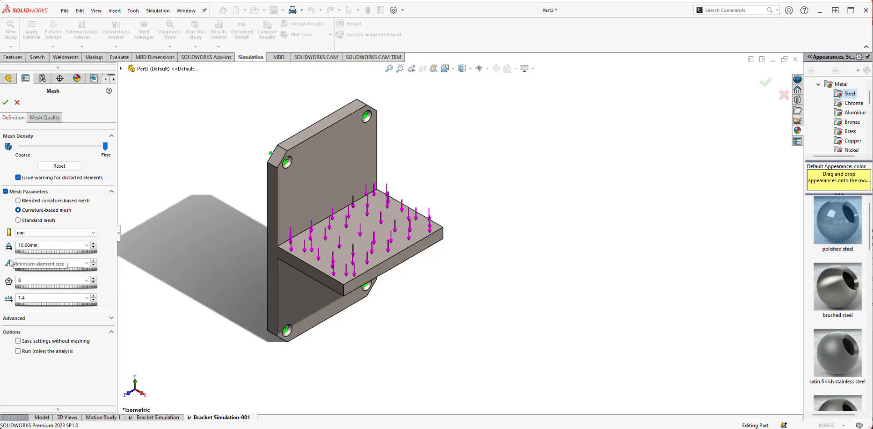
{"action": "type", "text": "5.00mm"}
{"action": "key", "text": "Return"}
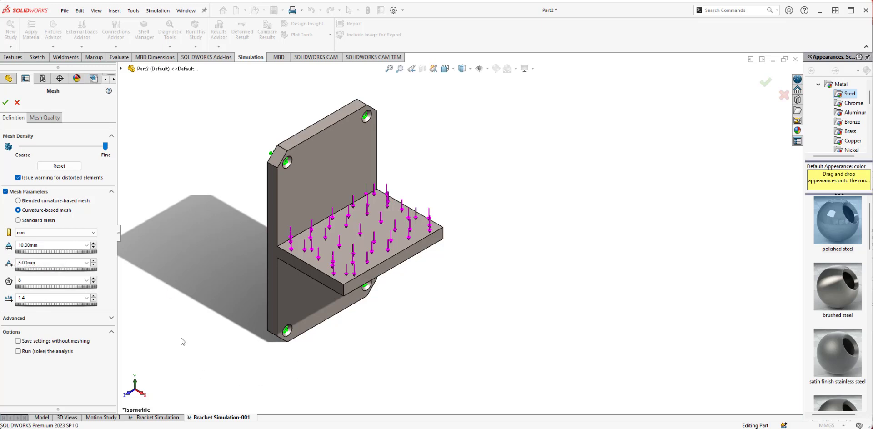
Set the Jacobian points to 4 points and generate the bracket's mesh
{"action": "left_click", "coordinate": [111, 319]}
{"action": "left_click", "coordinate": [91, 330]}
{"action": "left_click", "coordinate": [84, 338]}
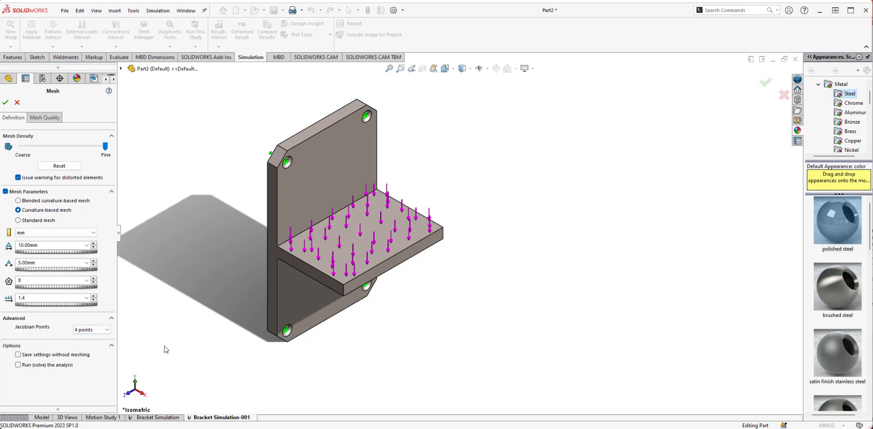
{"action": "left_click", "coordinate": [5, 103]}
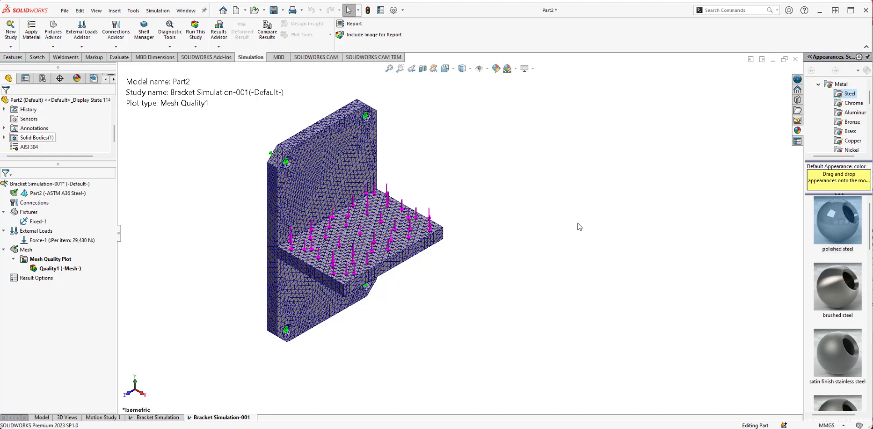
Run the Bracket Simulation-001 static study
{"action": "left_click", "coordinate": [36, 278]}
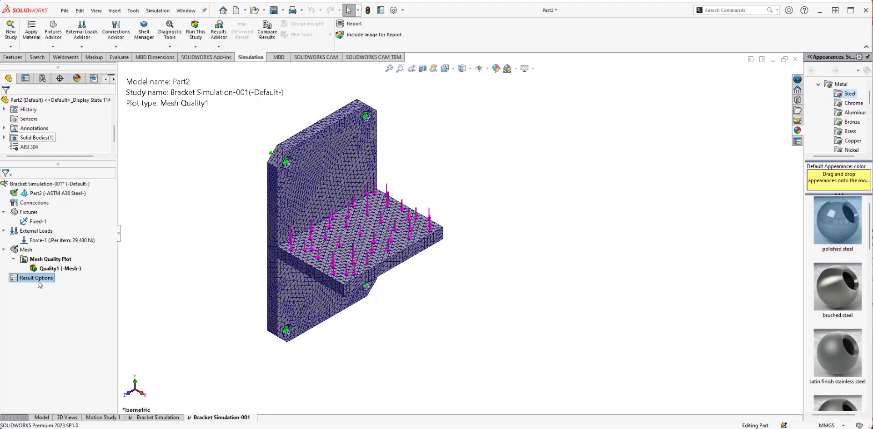
{"action": "left_click", "coordinate": [197, 30]}
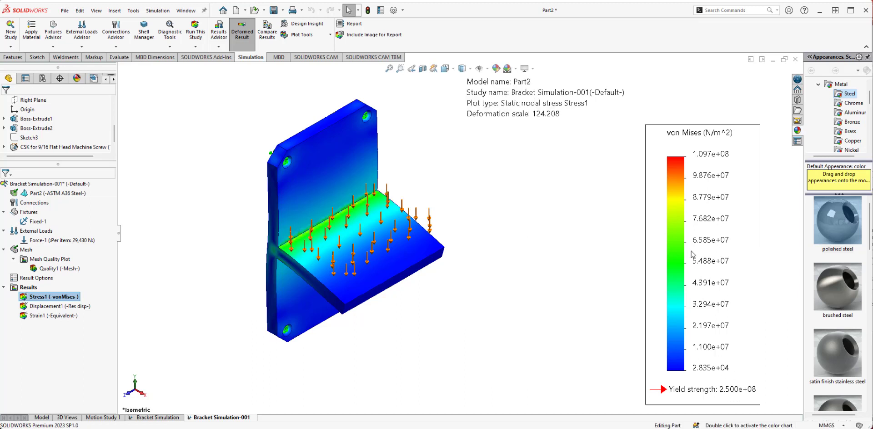
Set the stress plot's deformed shape to true scale and its legend number format to floating
{"action": "double_click", "coordinate": [714, 244]}
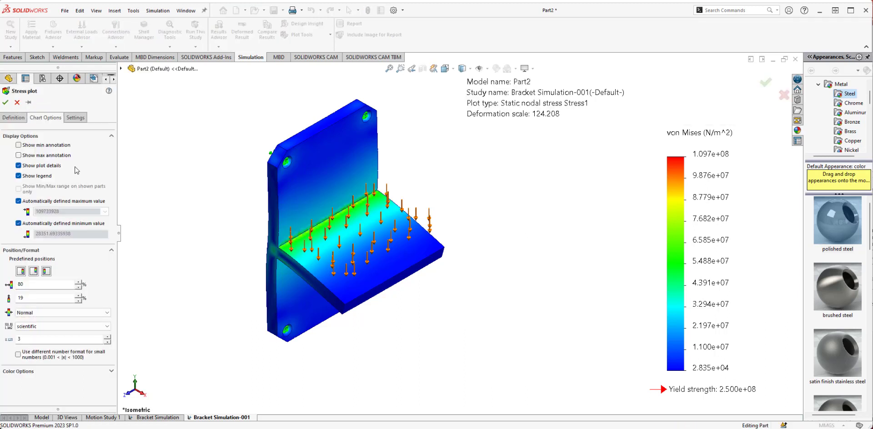
{"action": "left_click", "coordinate": [14, 118]}
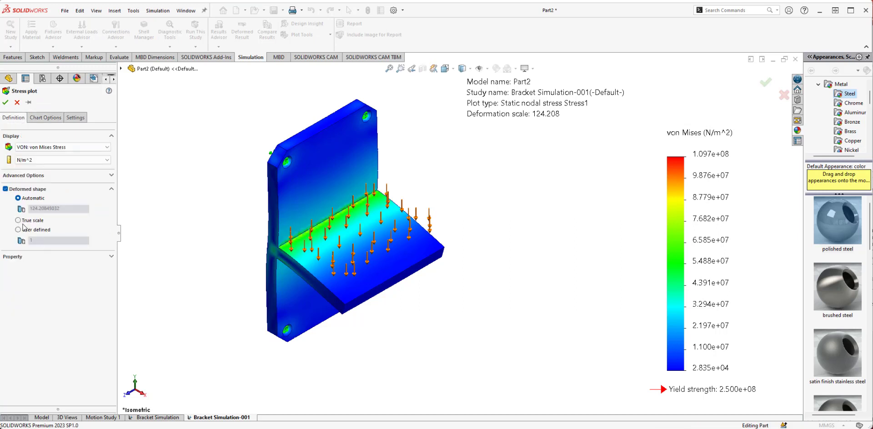
{"action": "left_click", "coordinate": [46, 118]}
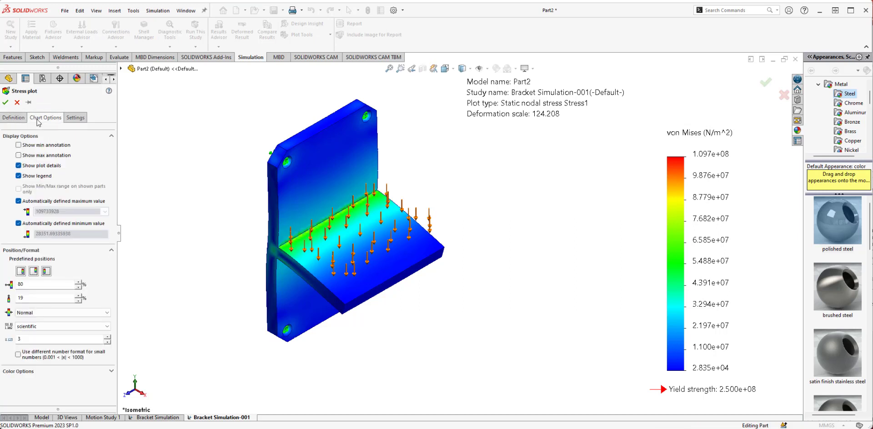
{"action": "left_click", "coordinate": [55, 327]}
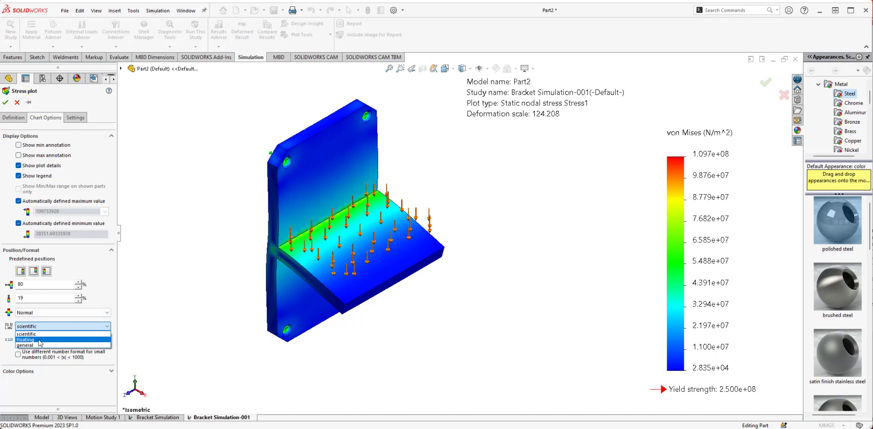
{"action": "left_click", "coordinate": [27, 340]}
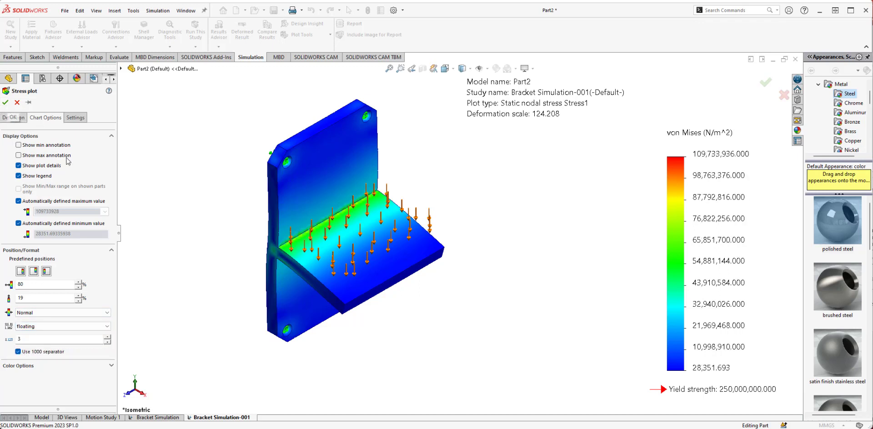
{"action": "left_click", "coordinate": [6, 103]}
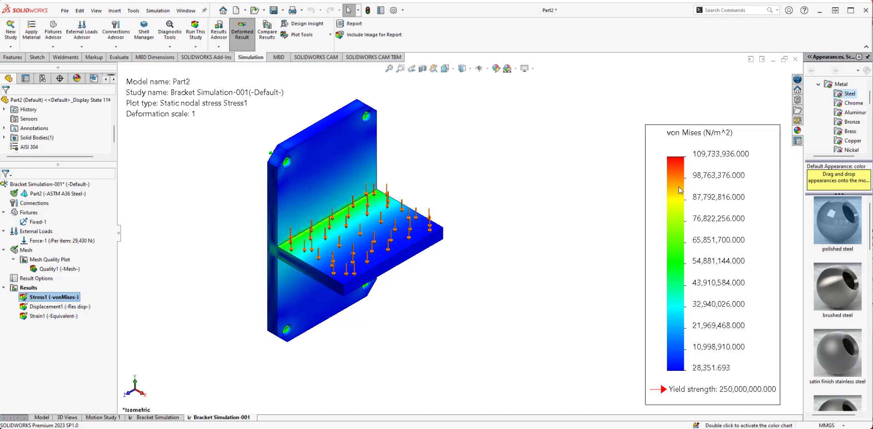
Change the von Mises stress plot's units to N/mm^2 (MPa)
{"action": "left_click", "coordinate": [726, 157]}
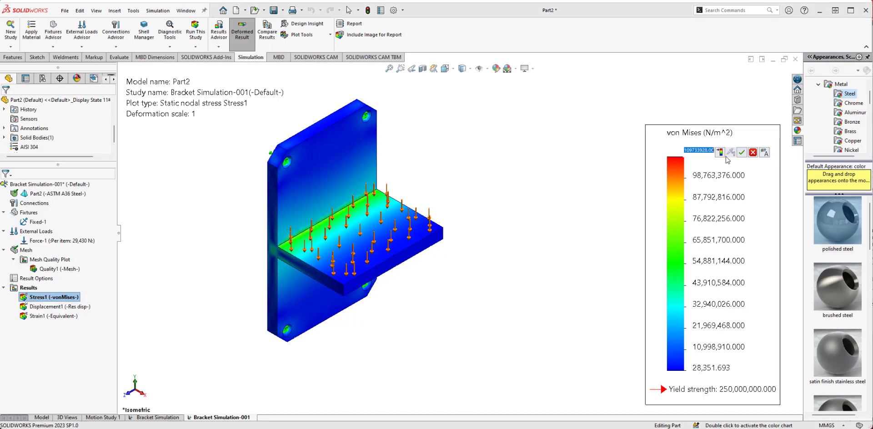
{"action": "left_click", "coordinate": [718, 206]}
{"action": "double_click", "coordinate": [681, 195]}
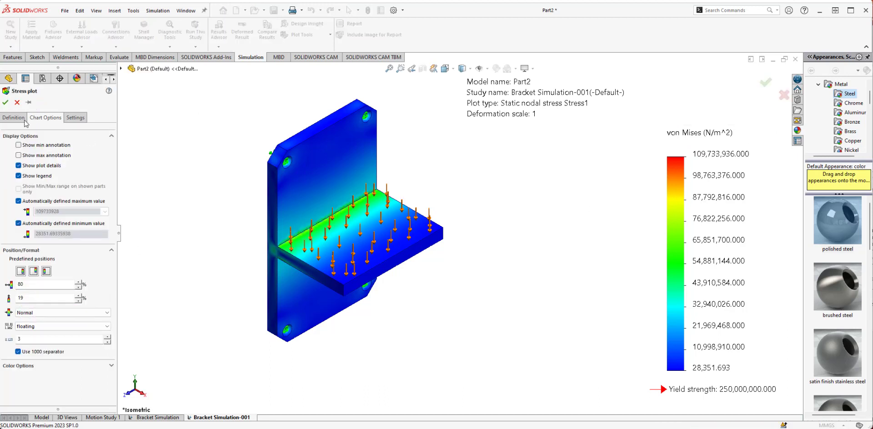
{"action": "left_click", "coordinate": [22, 119]}
{"action": "left_click", "coordinate": [23, 160]}
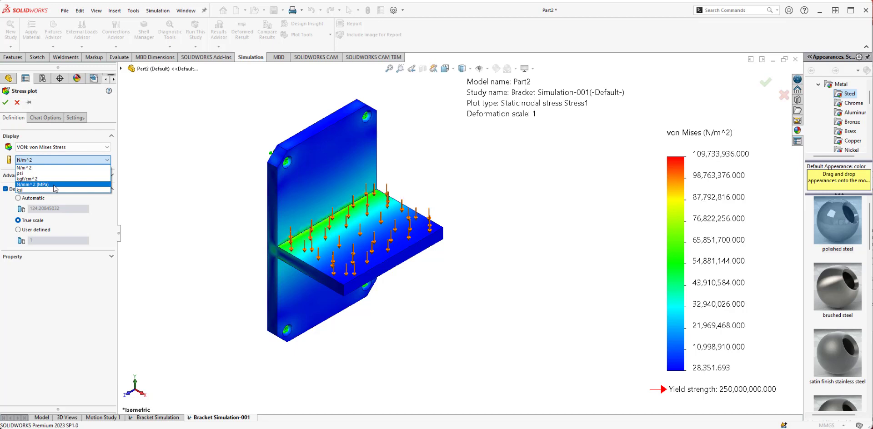
{"action": "left_click", "coordinate": [36, 184]}
{"action": "left_click", "coordinate": [5, 102]}
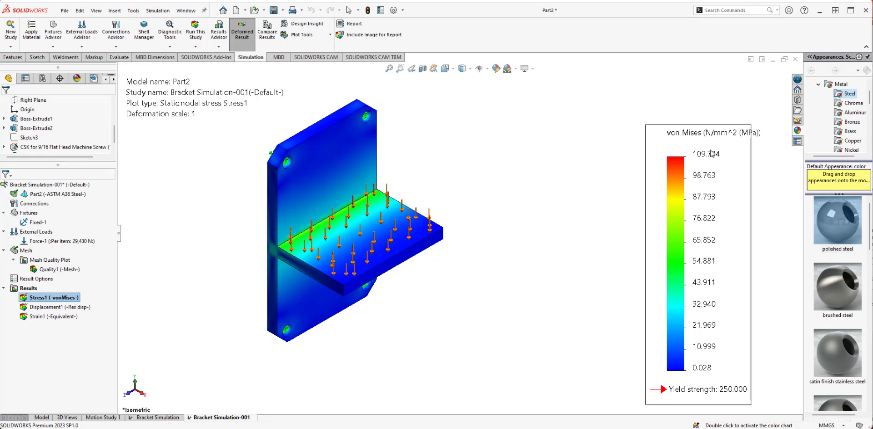
Define a factor of safety distribution plot for all bodies with the Automatic criterion and a multiplication factor of 1
{"action": "left_click", "coordinate": [28, 289]}
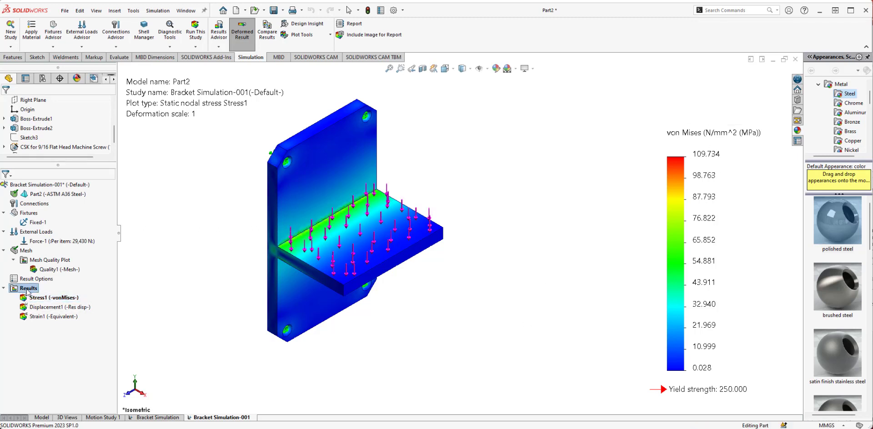
{"action": "right_click", "coordinate": [28, 290]}
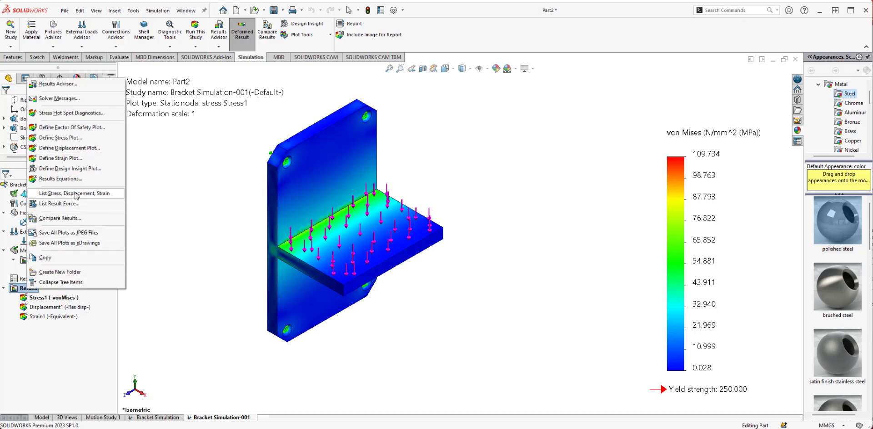
{"action": "left_click", "coordinate": [66, 128]}
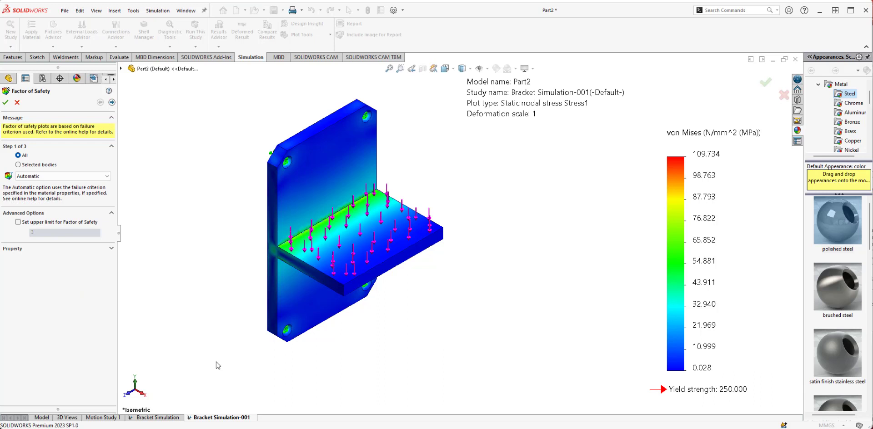
{"action": "left_click", "coordinate": [111, 103]}
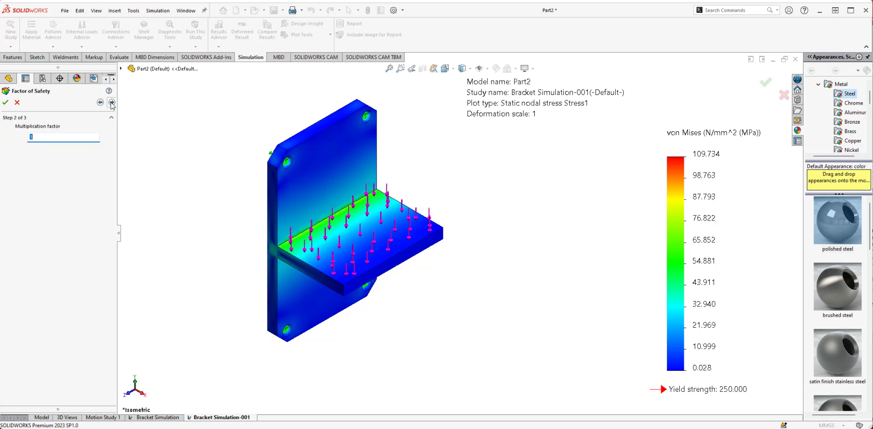
{"action": "left_click", "coordinate": [111, 103]}
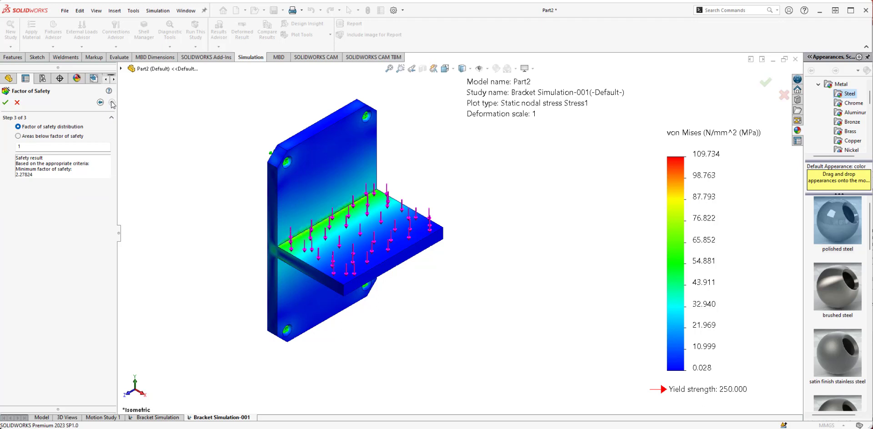
{"action": "left_click", "coordinate": [5, 103]}
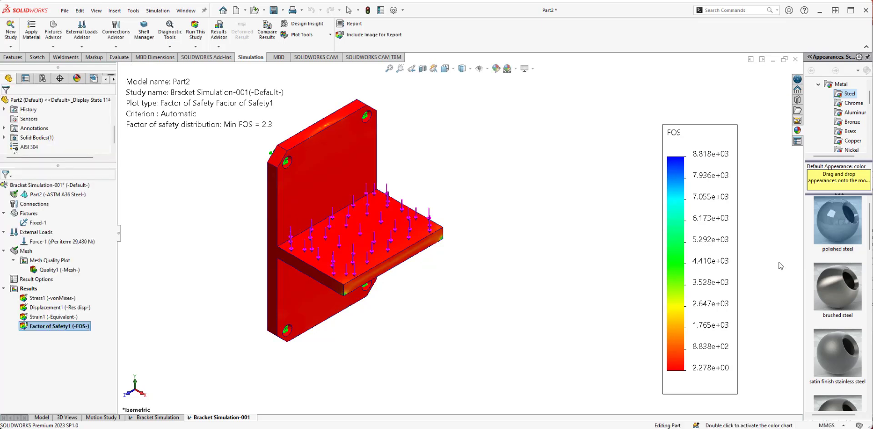
Set the factor of safety plot's legend number format to floating
{"action": "double_click", "coordinate": [677, 251]}
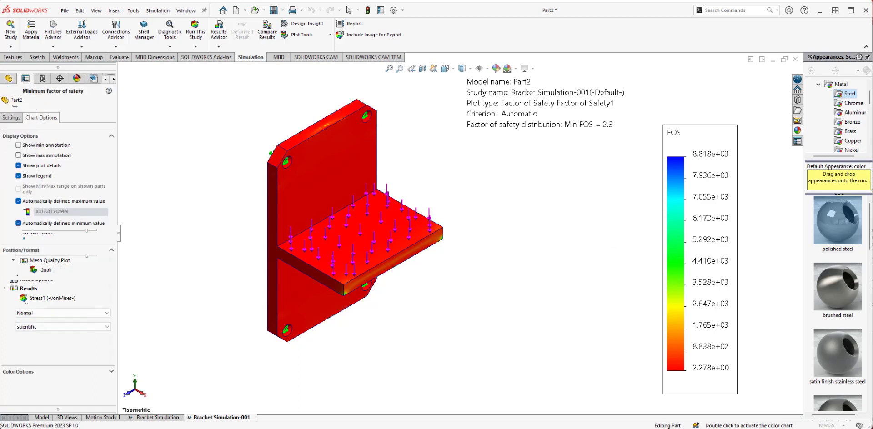
{"action": "left_click", "coordinate": [61, 326]}
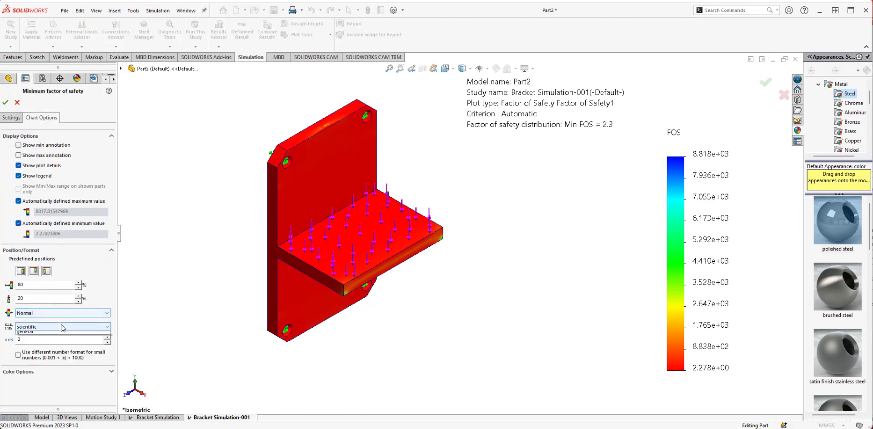
{"action": "left_click", "coordinate": [28, 339]}
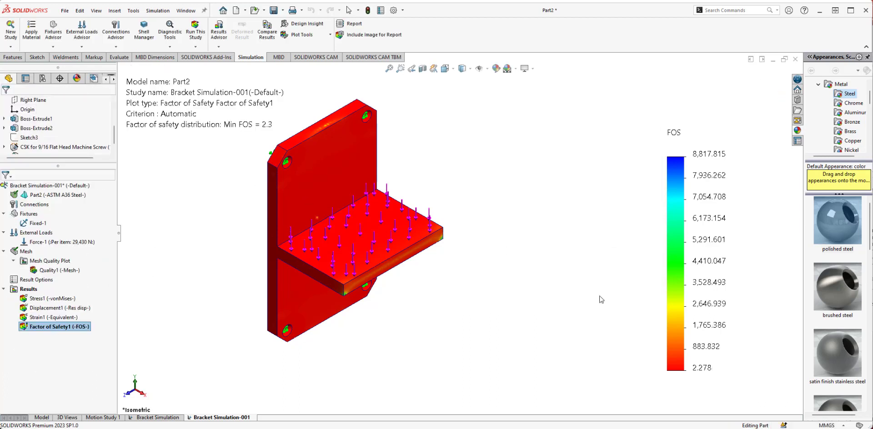
{"action": "left_click", "coordinate": [5, 102]}
Examine the factor of safety colours at the shelf's outer lower corner and redisplay the von Mises stress plot in isometric view
{"action": "middle_click_drag", "start_coordinate": [471, 332], "coordinate": [446, 255]}
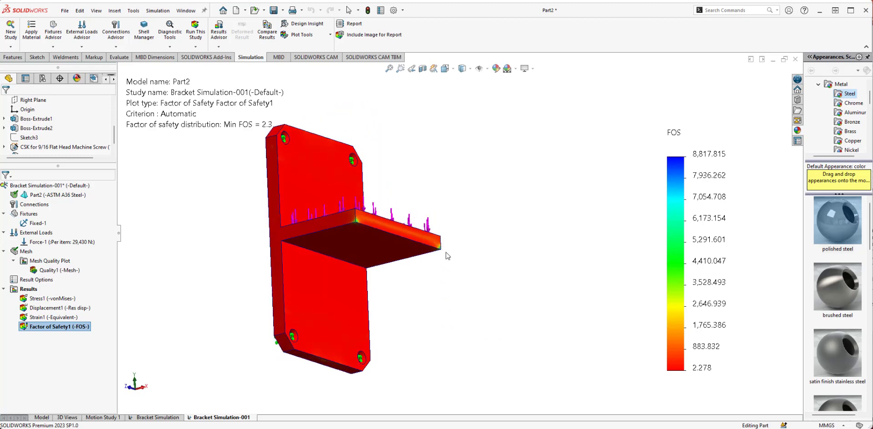
{"action": "scroll", "coordinate": [438, 248], "scroll_direction": "down", "scroll_amount": 5}
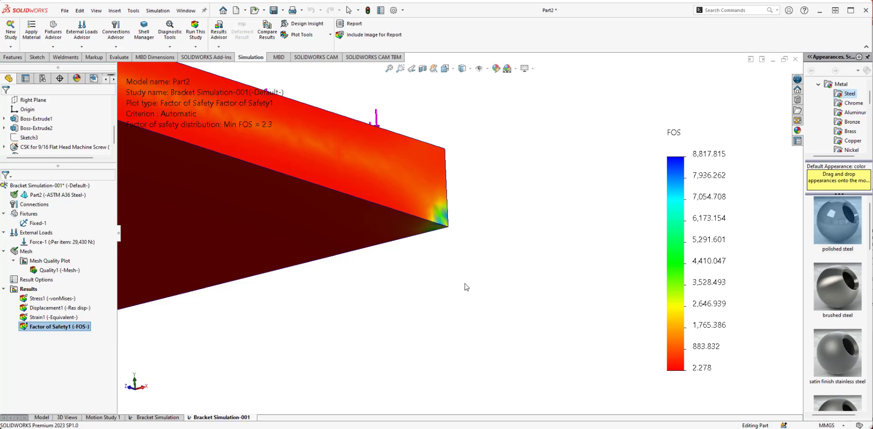
{"action": "scroll", "coordinate": [465, 284], "scroll_direction": "up", "scroll_amount": 12}
{"action": "middle_click_drag", "start_coordinate": [464, 287], "coordinate": [459, 342]}
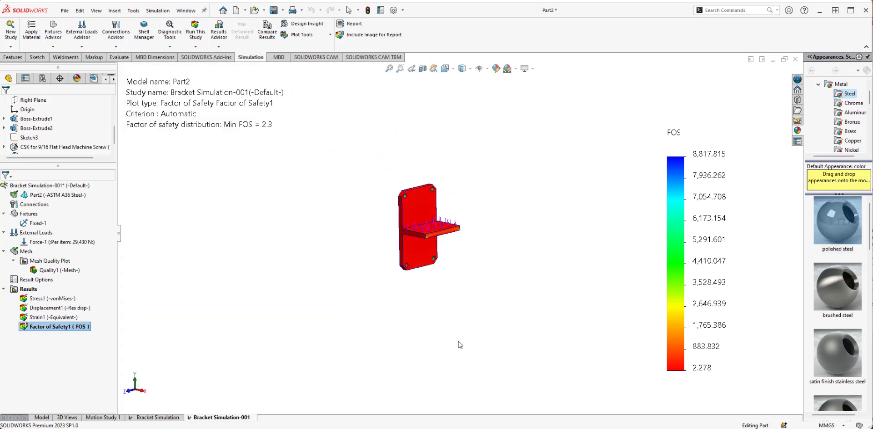
{"action": "key", "text": "ctrl+7"}
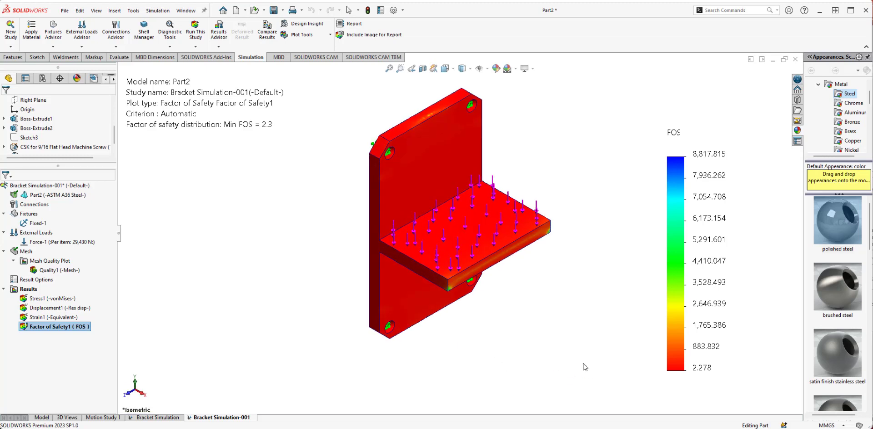
{"action": "double_click", "coordinate": [50, 298]}
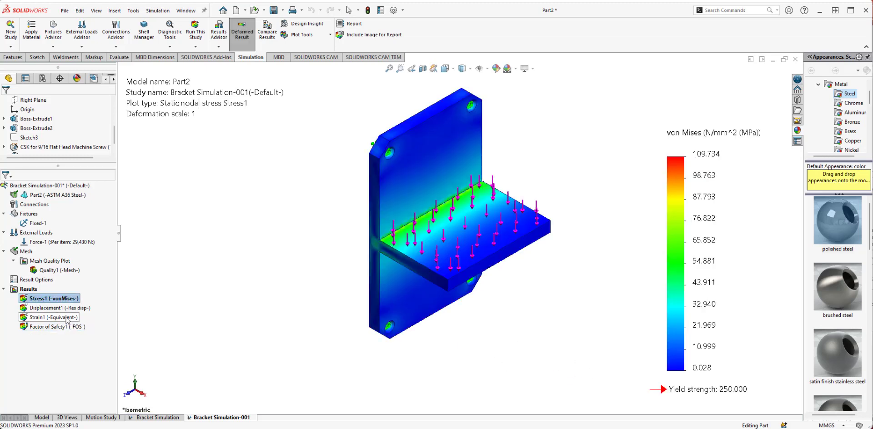
Display the resultant displacement plot and set its legend number format to floating
{"action": "double_click", "coordinate": [64, 309]}
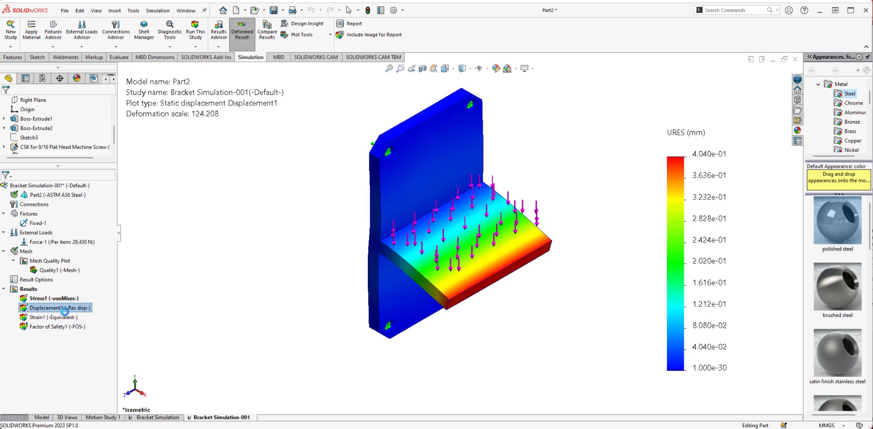
{"action": "double_click", "coordinate": [717, 189]}
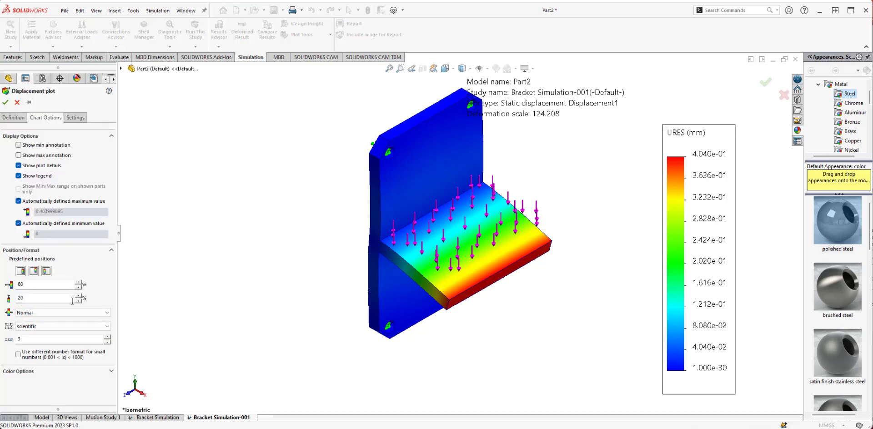
{"action": "left_click", "coordinate": [61, 326]}
{"action": "left_click", "coordinate": [43, 344]}
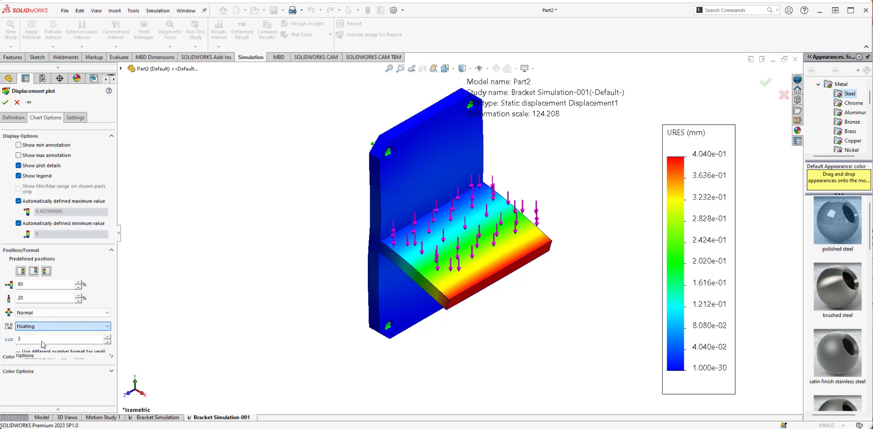
{"action": "left_click", "coordinate": [6, 103]}
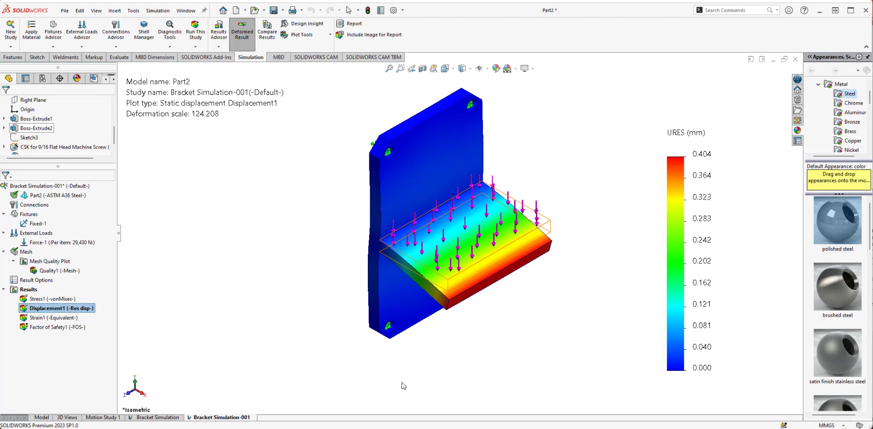
Show the displacement plot in the standard front view
{"action": "middle_click_drag", "start_coordinate": [410, 379], "coordinate": [462, 320]}
{"action": "key", "text": "ctrl+space"}
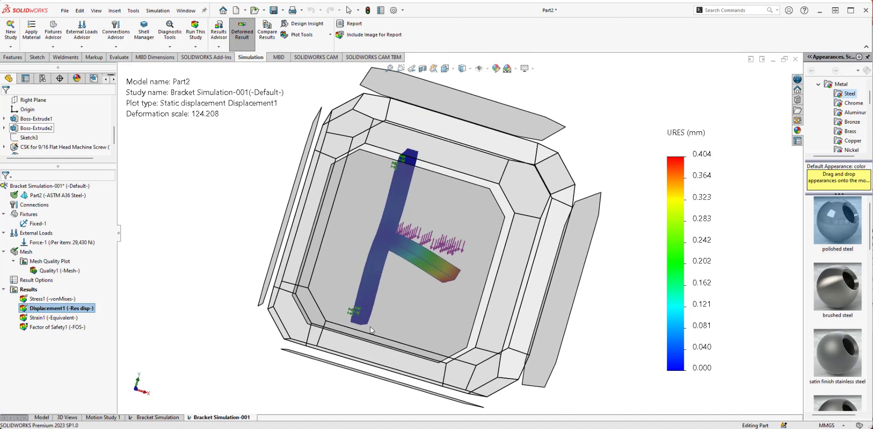
{"action": "left_click", "coordinate": [461, 319]}
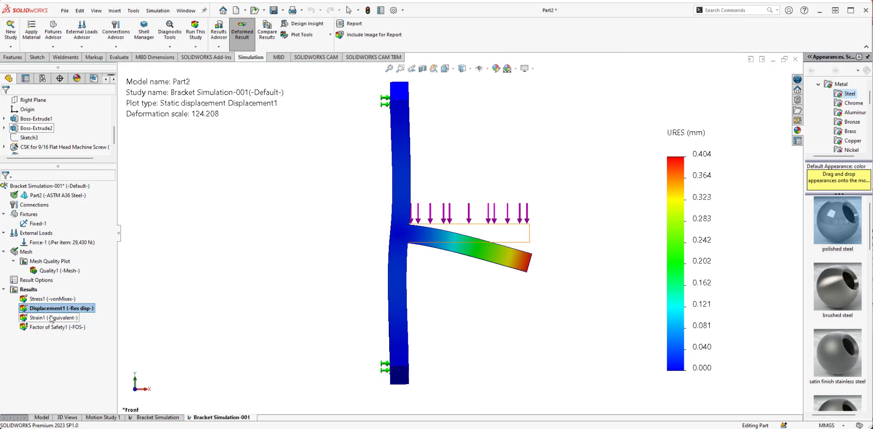
Superimpose the model on the deformed shape in the displacement plot
{"action": "double_click", "coordinate": [51, 308]}
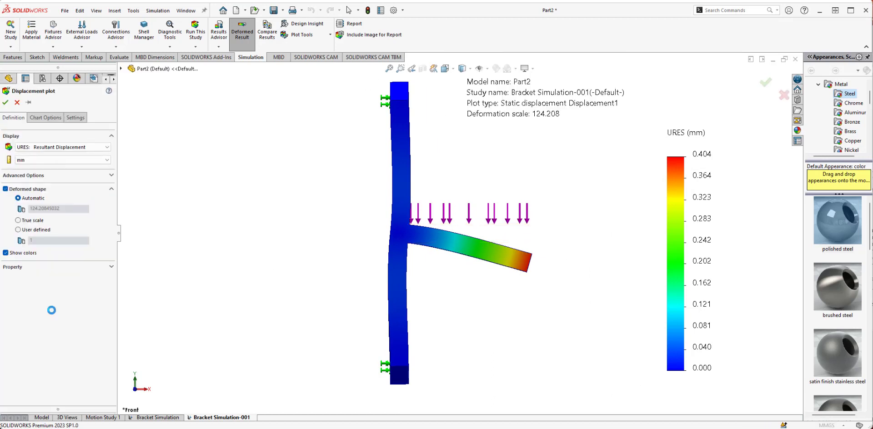
{"action": "left_click", "coordinate": [75, 118]}
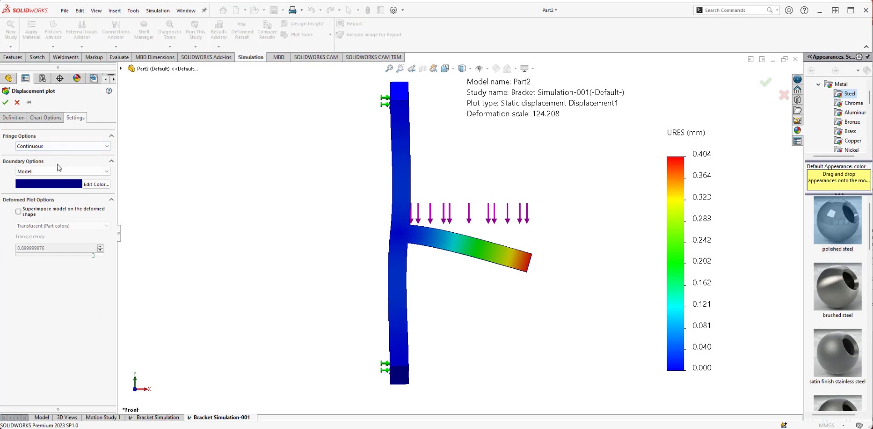
{"action": "left_click", "coordinate": [58, 147]}
{"action": "left_click", "coordinate": [58, 147]}
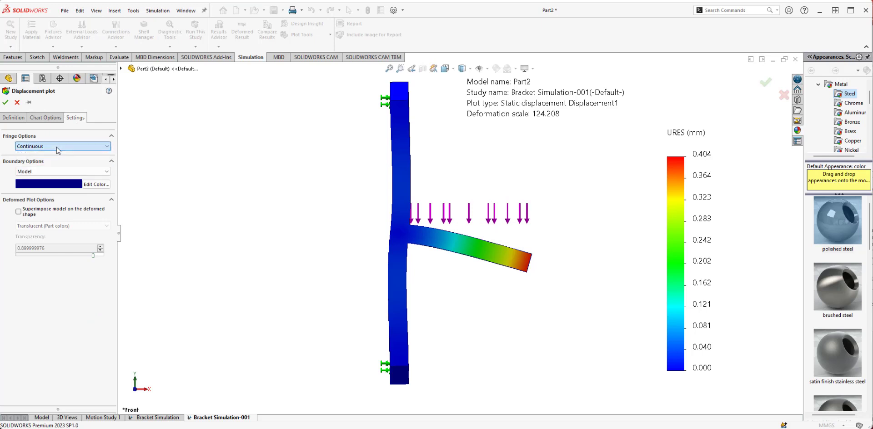
{"action": "left_click", "coordinate": [50, 172]}
{"action": "left_click", "coordinate": [45, 185]}
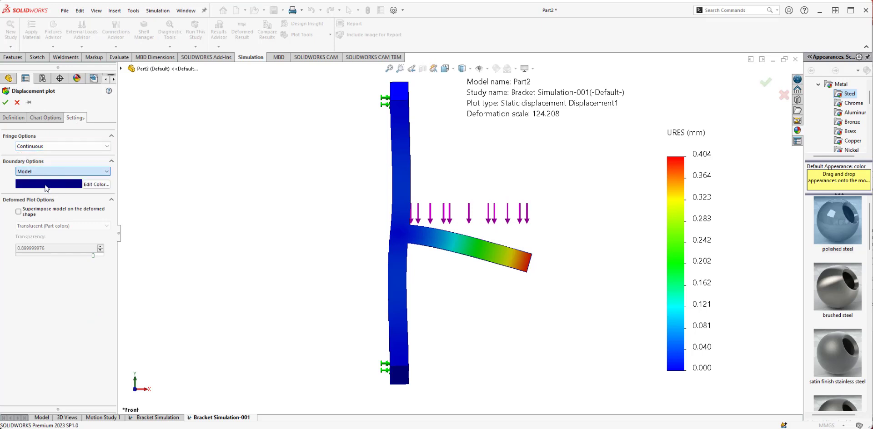
{"action": "left_click", "coordinate": [18, 211]}
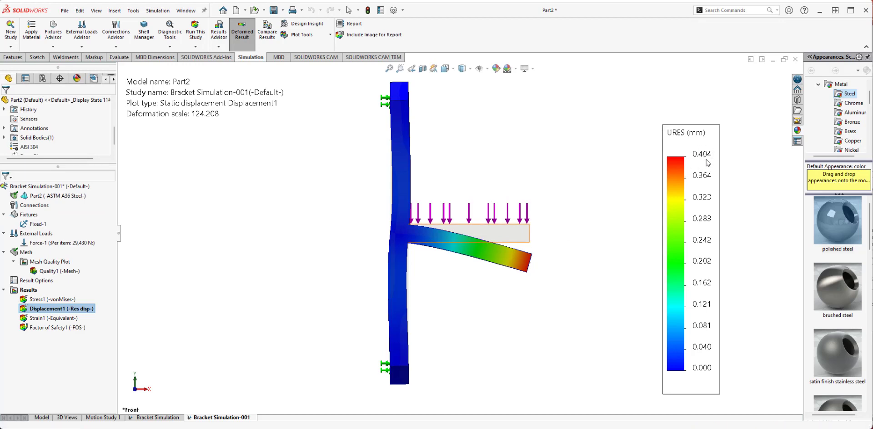
Apply a mesh control at the finest density, 4.598 mm element size and ratio 1.4, to the shelf's upper and lower edges at the wall plate
{"action": "key", "text": "ctrl+7"}
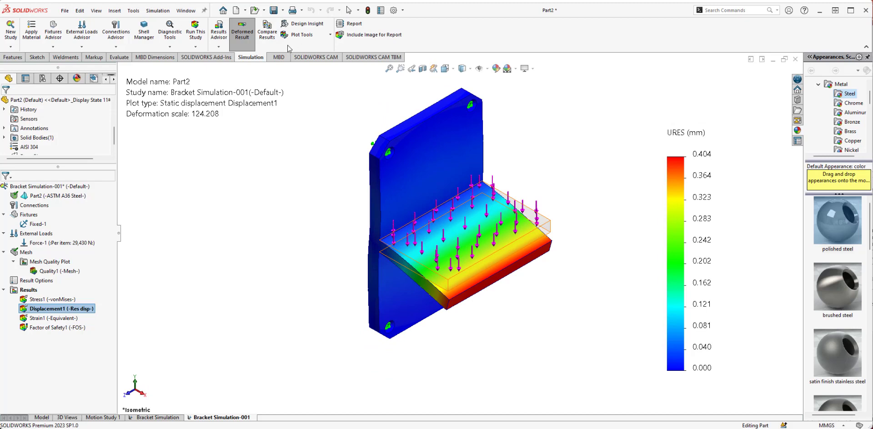
{"action": "left_click", "coordinate": [37, 263]}
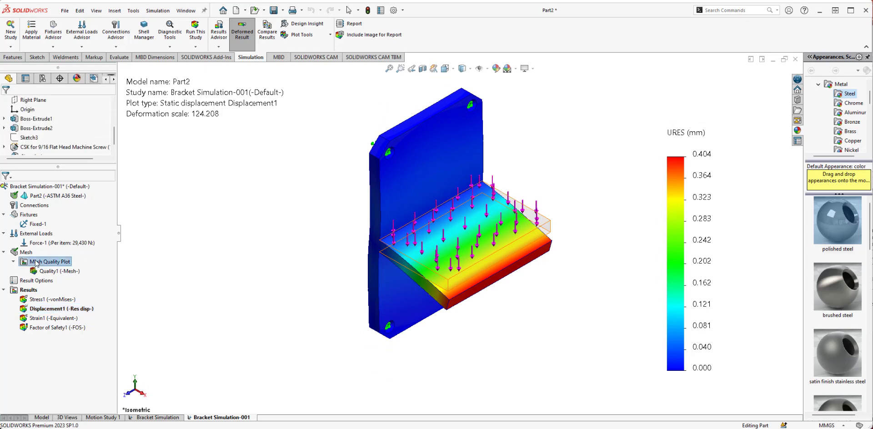
{"action": "left_click", "coordinate": [26, 252]}
{"action": "right_click", "coordinate": [28, 255]}
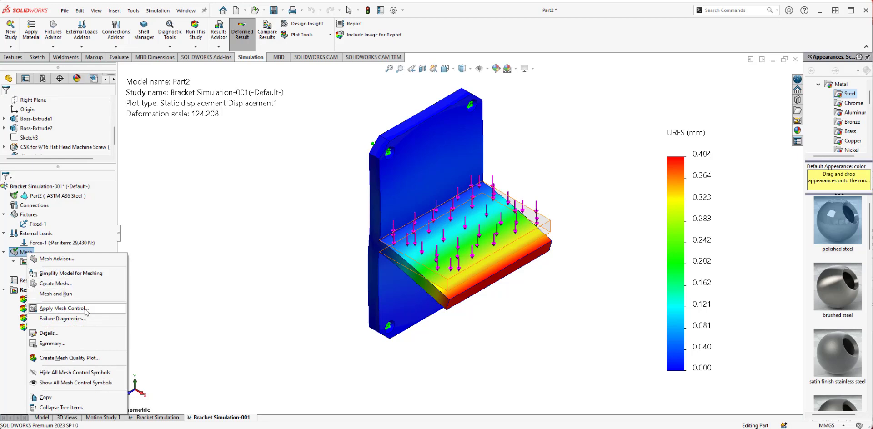
{"action": "left_click", "coordinate": [64, 309]}
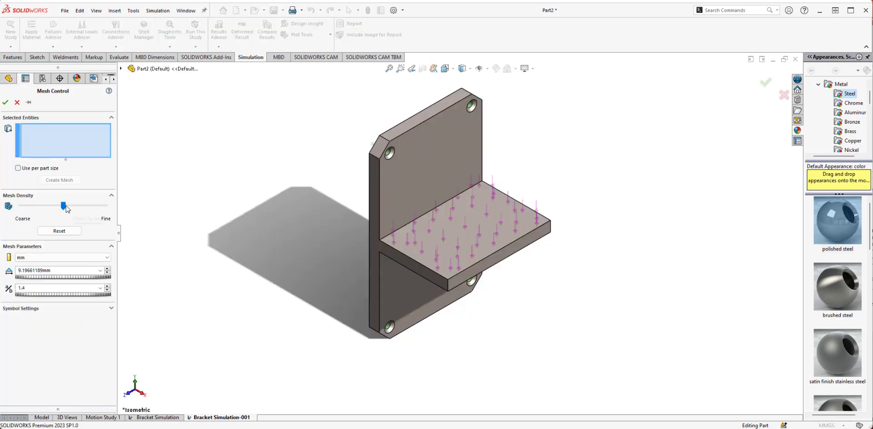
{"action": "left_click_drag", "start_coordinate": [63, 206], "coordinate": [128, 214]}
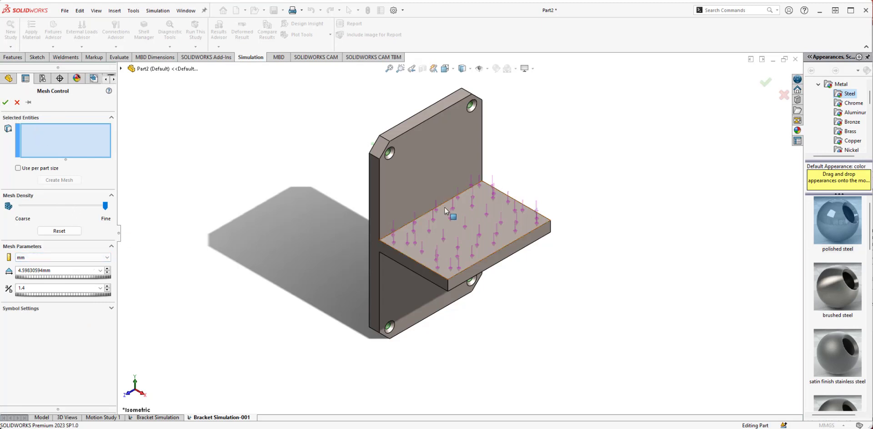
{"action": "left_click", "coordinate": [426, 213]}
{"action": "middle_click_drag", "start_coordinate": [444, 286], "coordinate": [457, 143]}
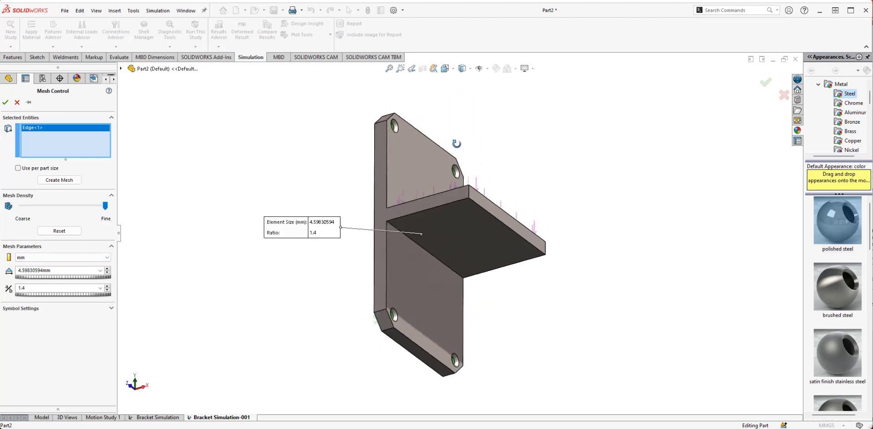
{"action": "left_click", "coordinate": [419, 247]}
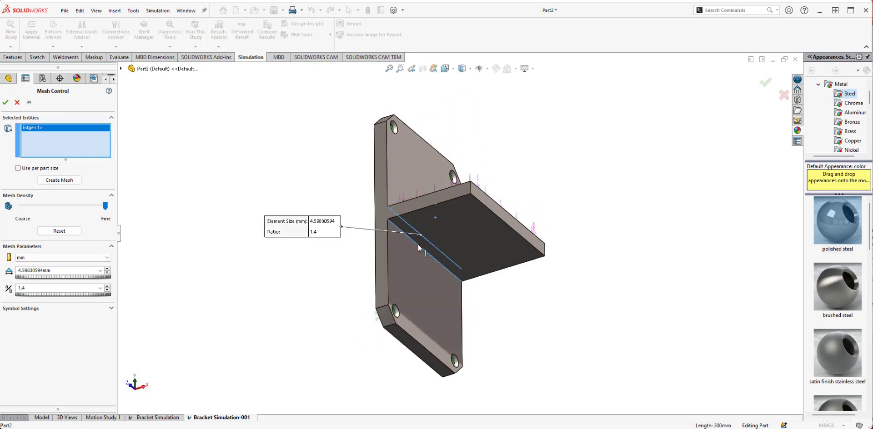
{"action": "left_click", "coordinate": [6, 102]}
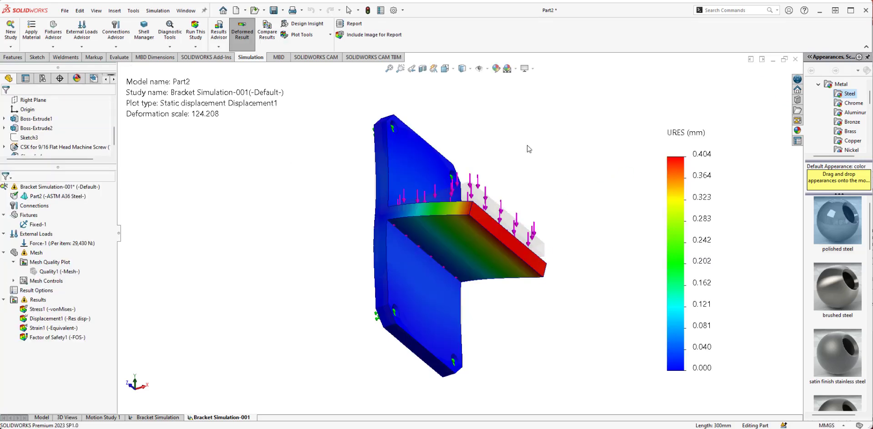
Remesh the bracket with the edge mesh control, accepting deletion of the existing results and keeping the finest curvature-based mesh settings
{"action": "key", "text": "ctrl+7"}
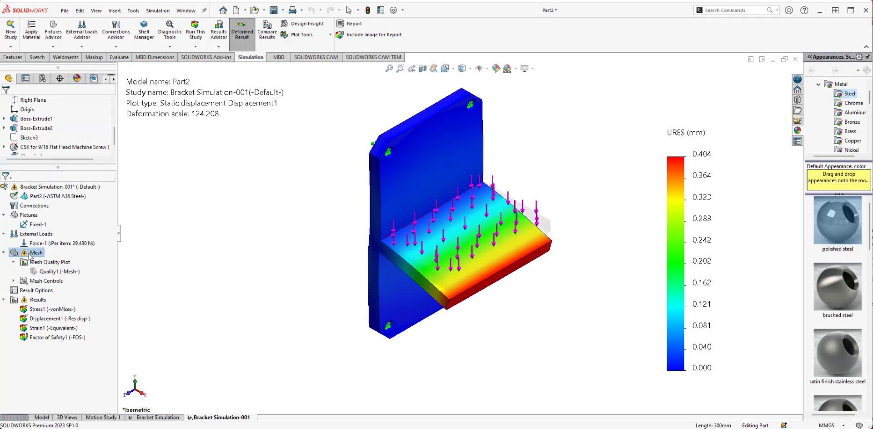
{"action": "right_click", "coordinate": [30, 254]}
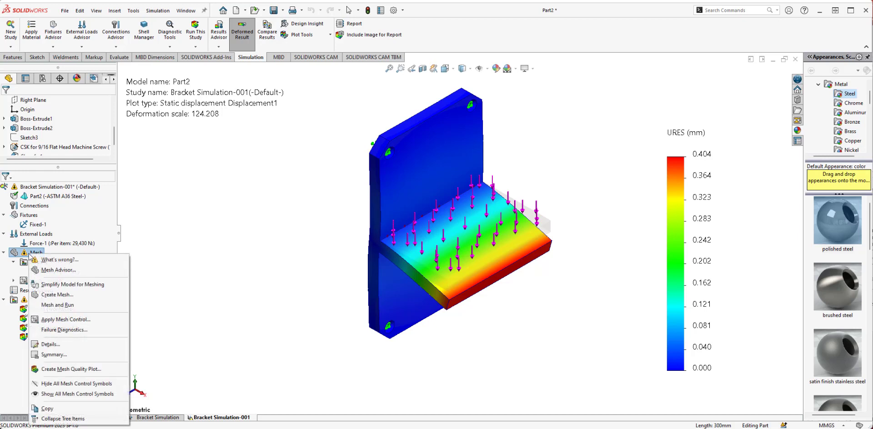
{"action": "left_click", "coordinate": [56, 296]}
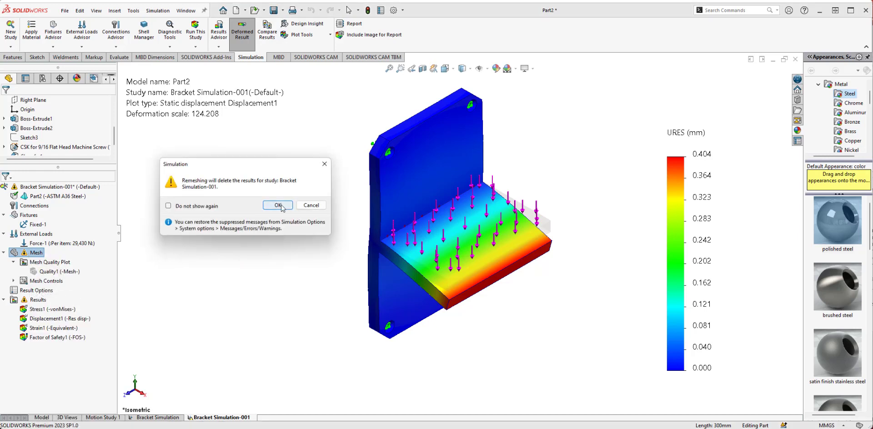
{"action": "left_click", "coordinate": [279, 205]}
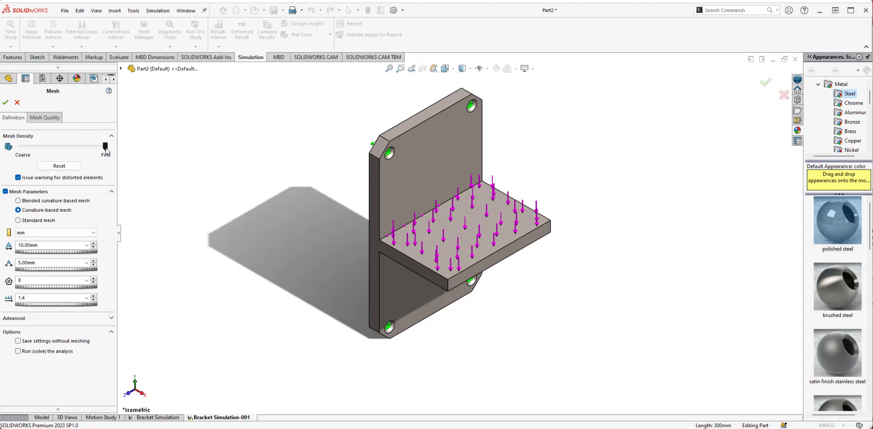
{"action": "left_click", "coordinate": [6, 103]}
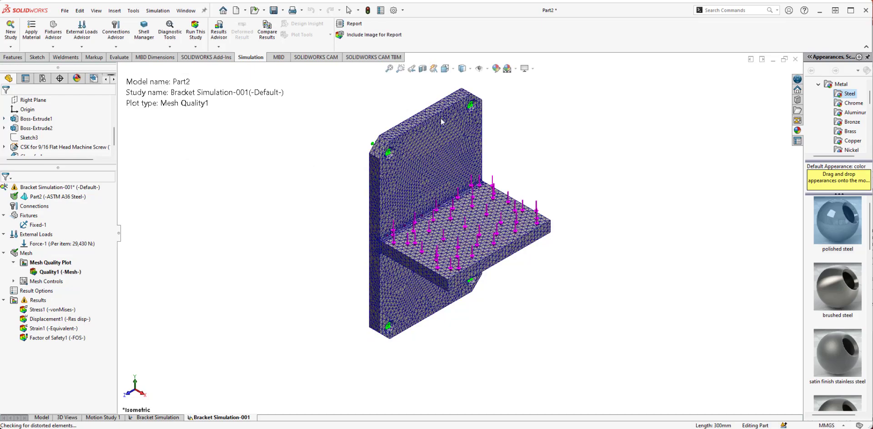
Examine the refined mesh along both shelf-to-plate edges and rerun the study
{"action": "scroll", "coordinate": [398, 251], "scroll_direction": "down", "scroll_amount": 5}
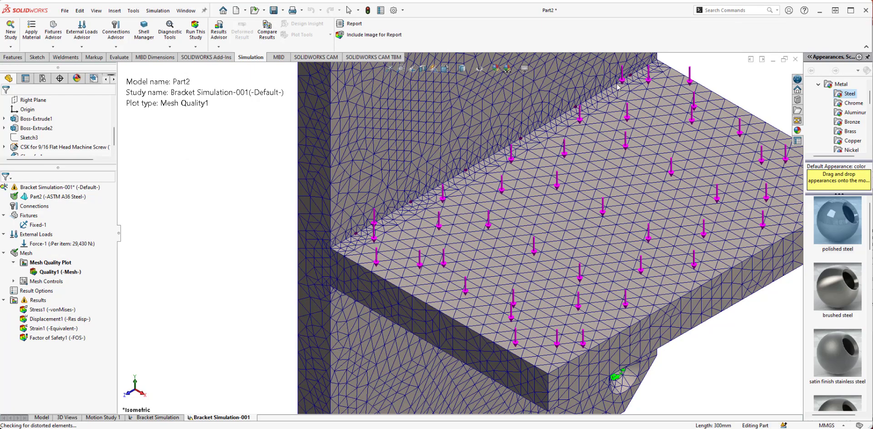
{"action": "scroll", "coordinate": [346, 257], "scroll_direction": "up", "scroll_amount": 5}
{"action": "middle_click_drag", "start_coordinate": [468, 311], "coordinate": [454, 253]}
{"action": "scroll", "coordinate": [453, 253], "scroll_direction": "down", "scroll_amount": 6}
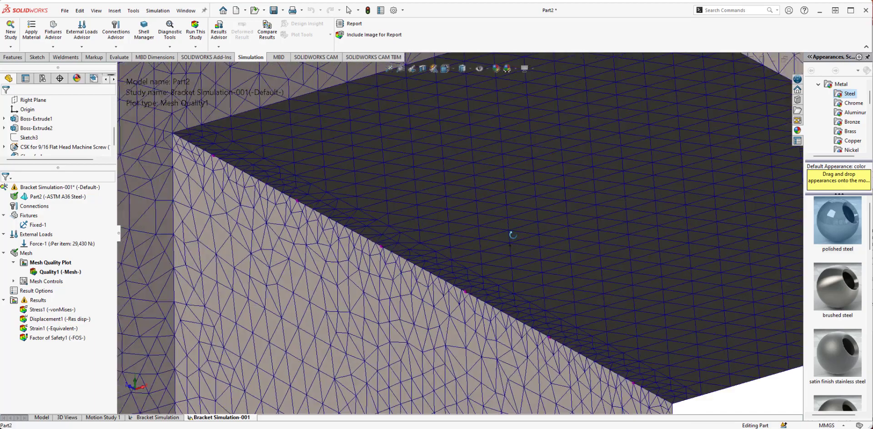
{"action": "scroll", "coordinate": [492, 304], "scroll_direction": "up", "scroll_amount": 6}
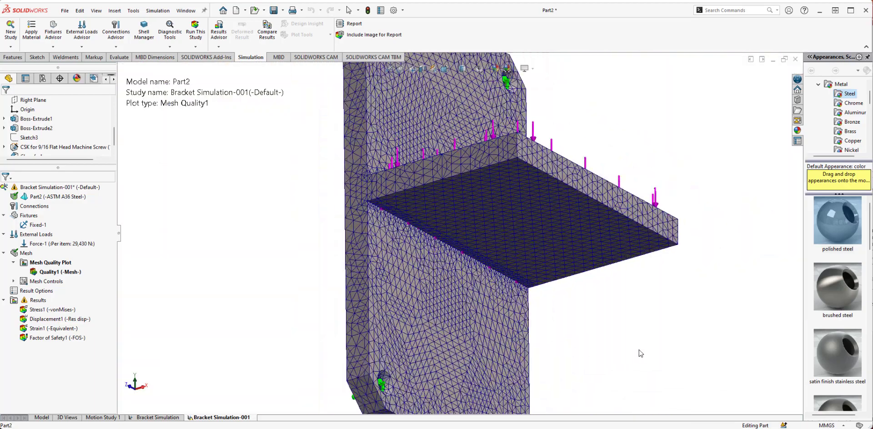
{"action": "key", "text": "ctrl+7"}
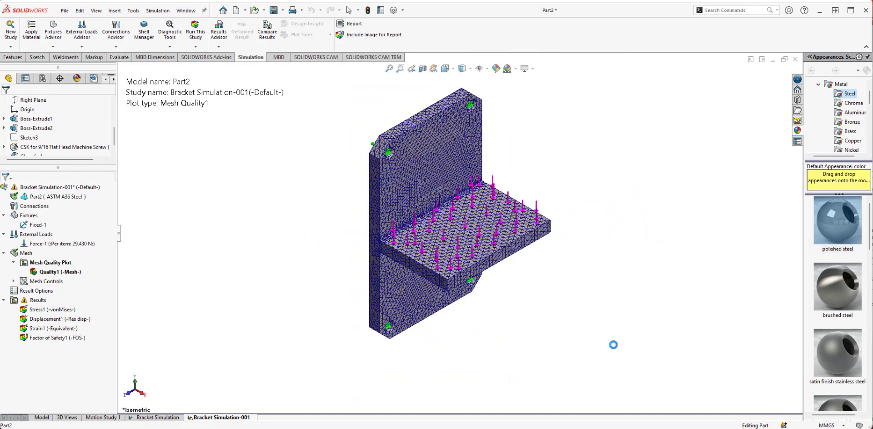
{"action": "left_click", "coordinate": [196, 31]}
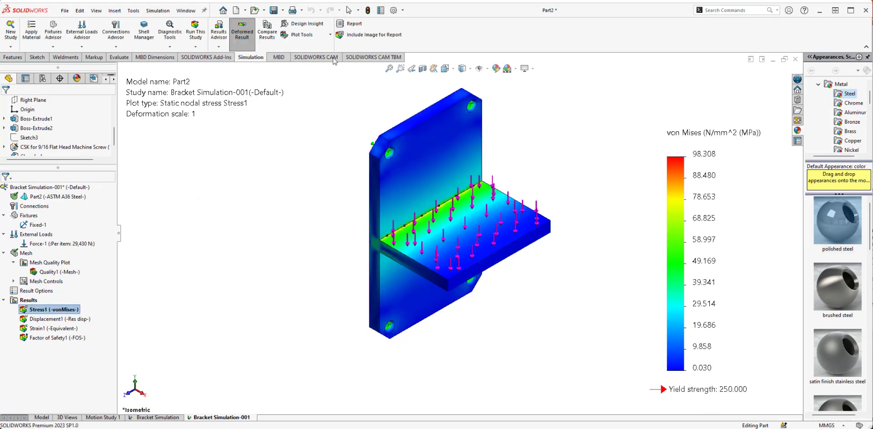
Start Iso Clipping on the von Mises stress plot and set the first iso value to about 55.07 N/mm²
{"action": "left_click", "coordinate": [330, 35]}
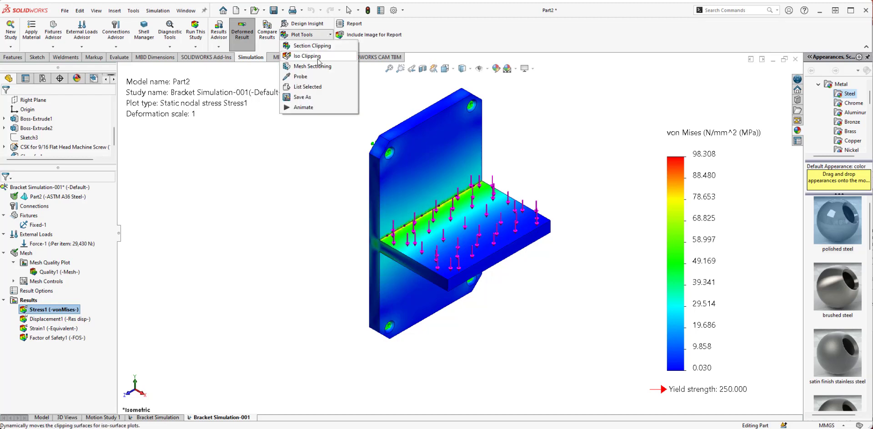
{"action": "left_click", "coordinate": [307, 56]}
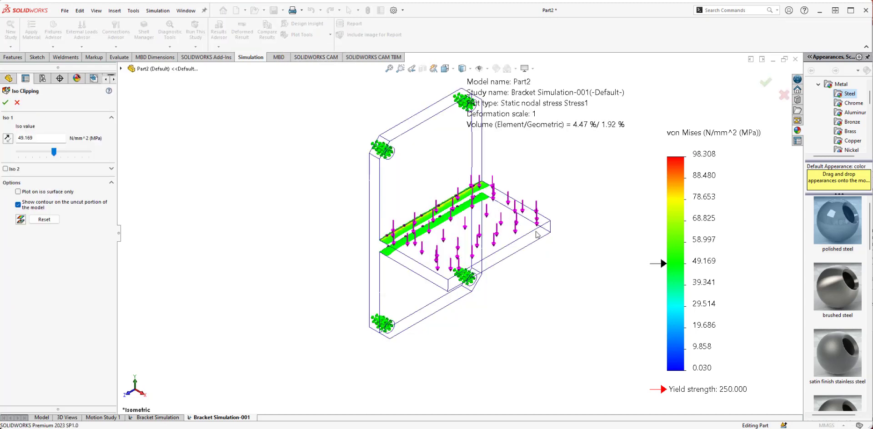
{"action": "scroll", "coordinate": [545, 227], "scroll_direction": "down", "scroll_amount": 5}
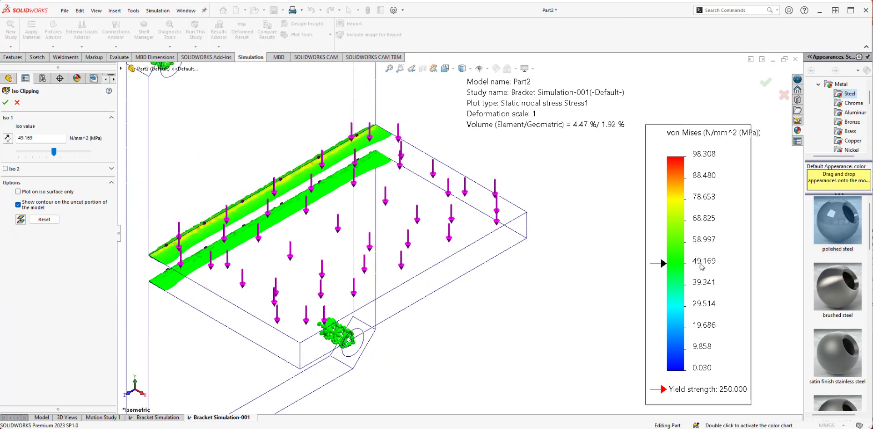
{"action": "scroll", "coordinate": [435, 258], "scroll_direction": "up", "scroll_amount": 2}
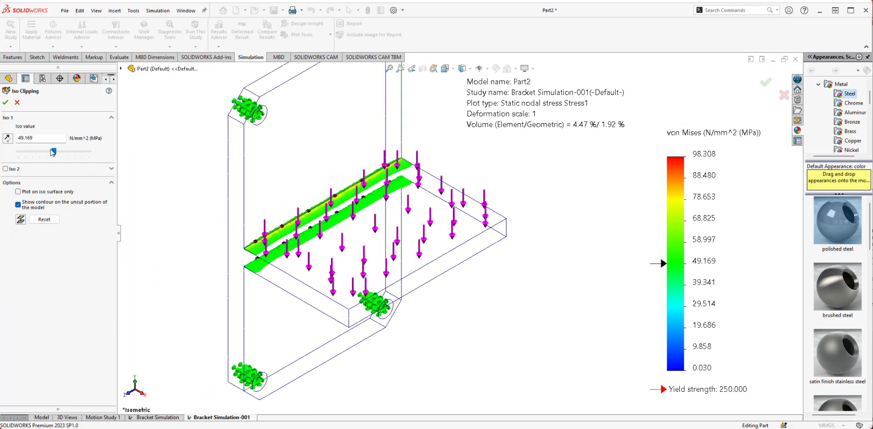
{"action": "mouse_move", "coordinate": [54, 153]}
{"action": "left_mouse_down"}
{"action": "mouse_move", "coordinate": [68, 153]}
{"action": "mouse_move", "coordinate": [9, 150]}
{"action": "mouse_move", "coordinate": [57, 154]}
{"action": "left_mouse_up"}
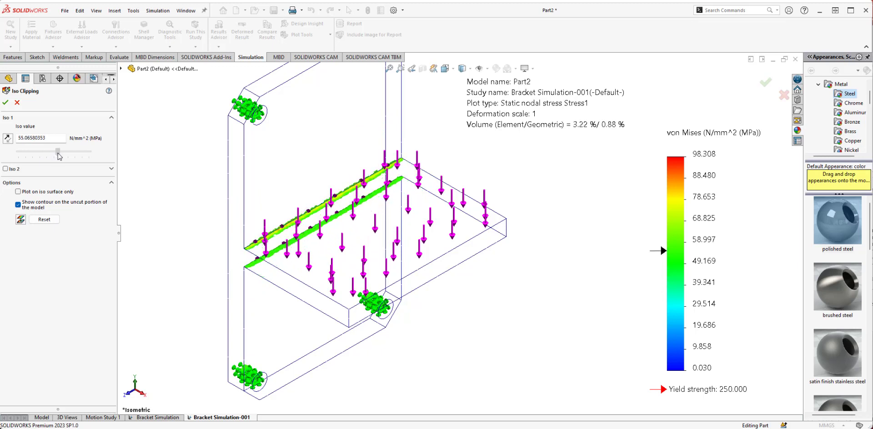
Enable a second iso surface at about 86.51 N/mm² and apply the iso clipping to the stress plot
{"action": "left_click", "coordinate": [5, 168]}
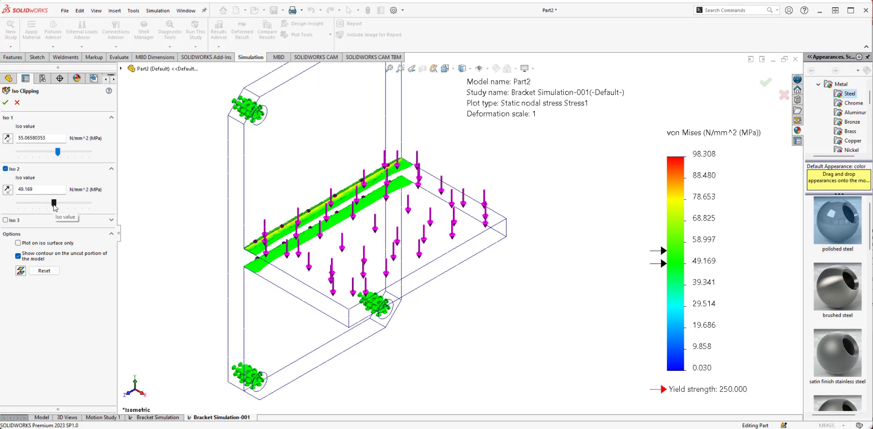
{"action": "left_click_drag", "start_coordinate": [53, 205], "coordinate": [93, 205]}
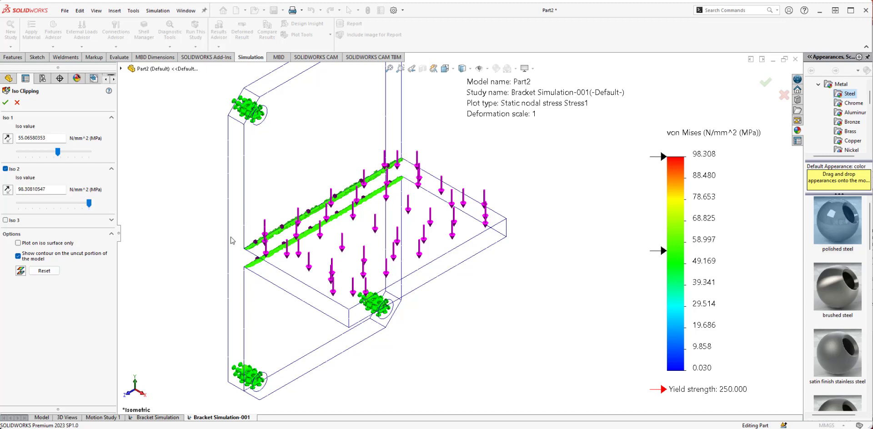
{"action": "scroll", "coordinate": [232, 241], "scroll_direction": "down", "scroll_amount": 10}
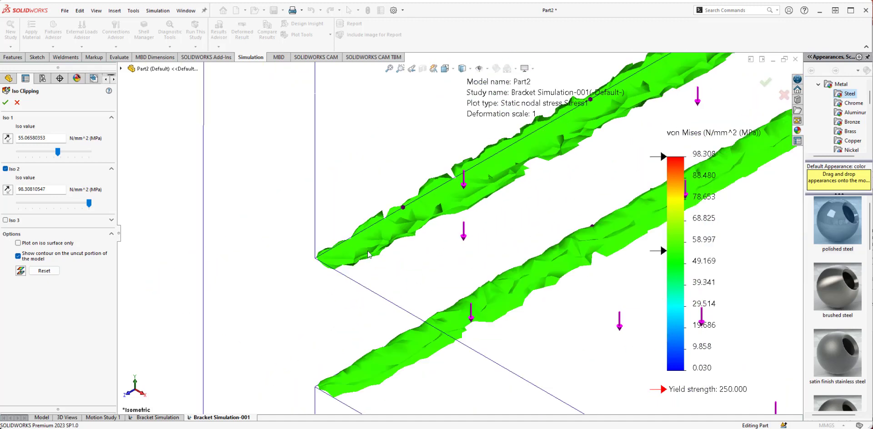
{"action": "scroll", "coordinate": [369, 254], "scroll_direction": "up", "scroll_amount": 10}
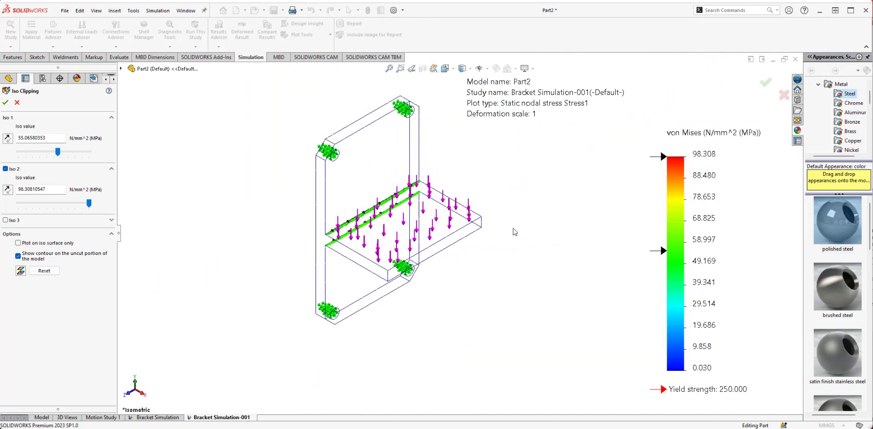
{"action": "scroll", "coordinate": [512, 229], "scroll_direction": "down", "scroll_amount": 3}
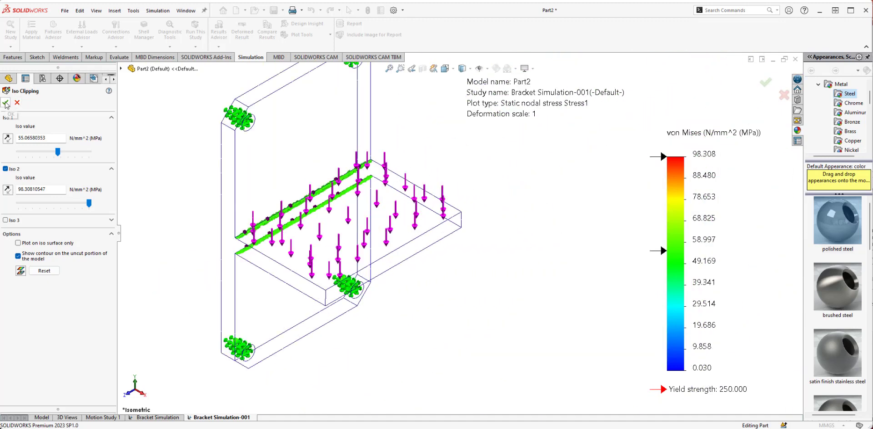
{"action": "left_click_drag", "start_coordinate": [86, 201], "coordinate": [80, 203]}
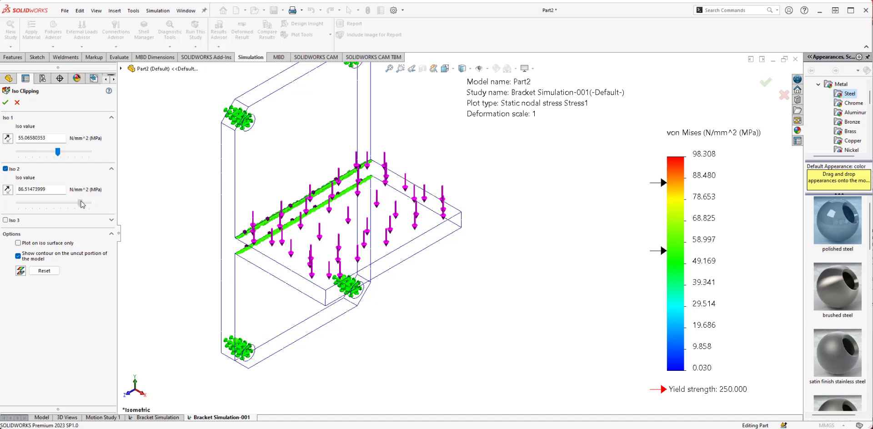
{"action": "left_click", "coordinate": [5, 103]}
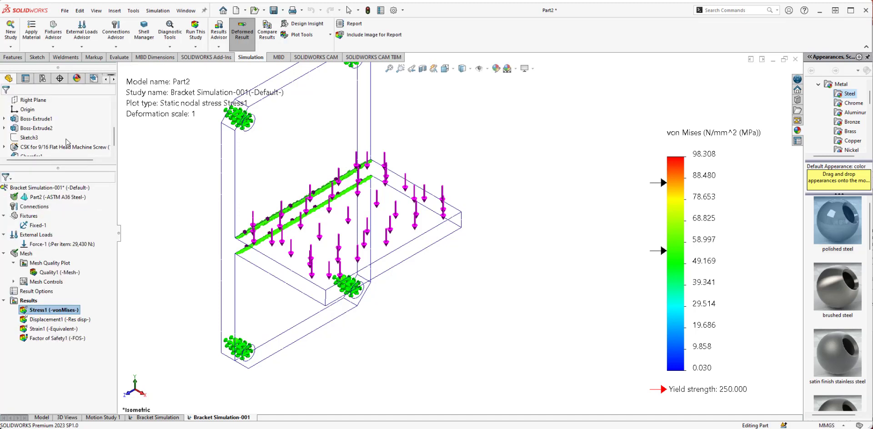
Open the file commands for the bracket part
{"action": "scroll", "coordinate": [477, 261], "scroll_direction": "up", "scroll_amount": 4}
{"action": "scroll", "coordinate": [379, 132], "scroll_direction": "down", "scroll_amount": 2}
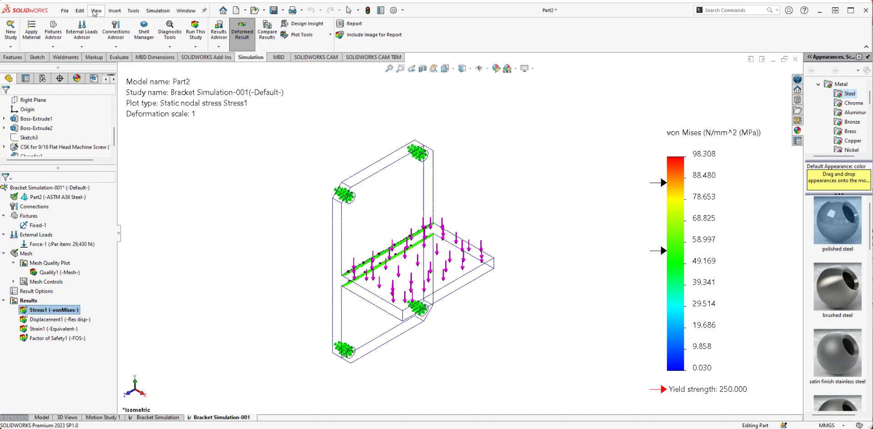
{"action": "left_click", "coordinate": [67, 12]}
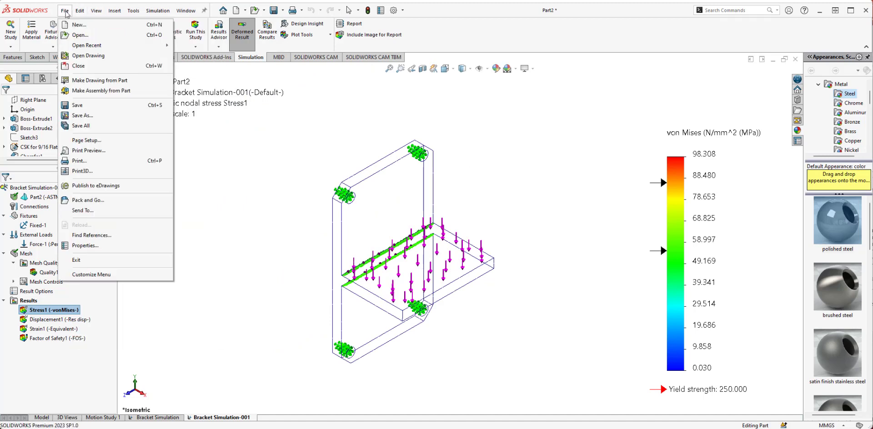